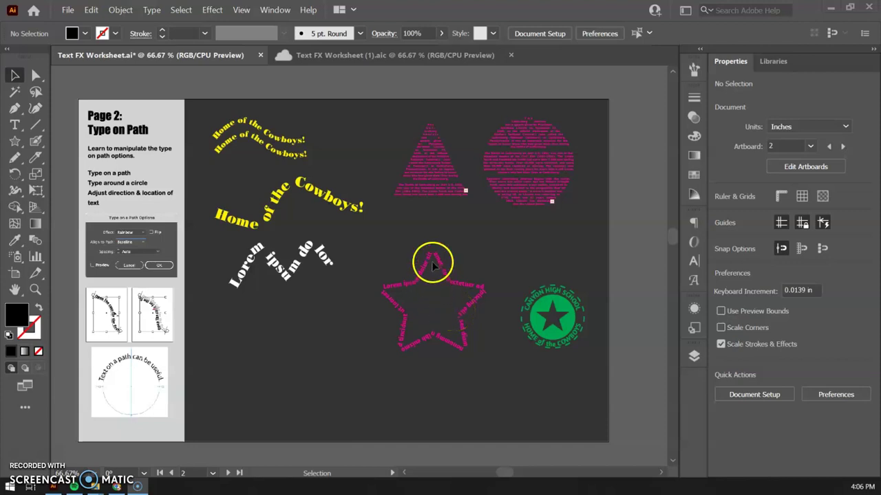
Hide Layer 3's example artwork in the Layers panel so the Type on Path artboard is empty
left_click(15, 75)
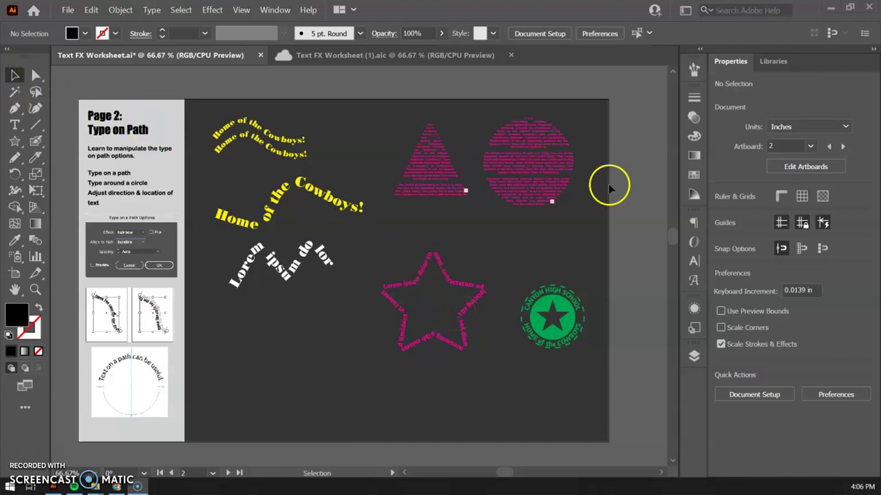
left_click(694, 355)
left_click(524, 366)
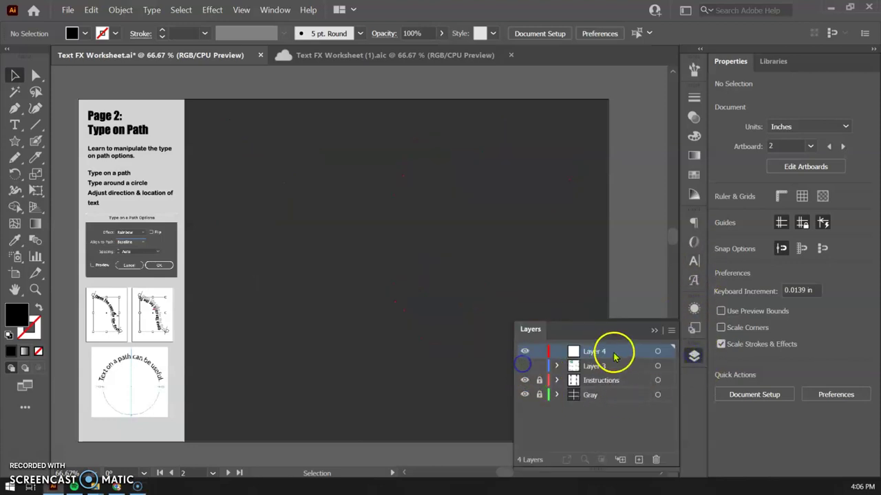
left_click(694, 356)
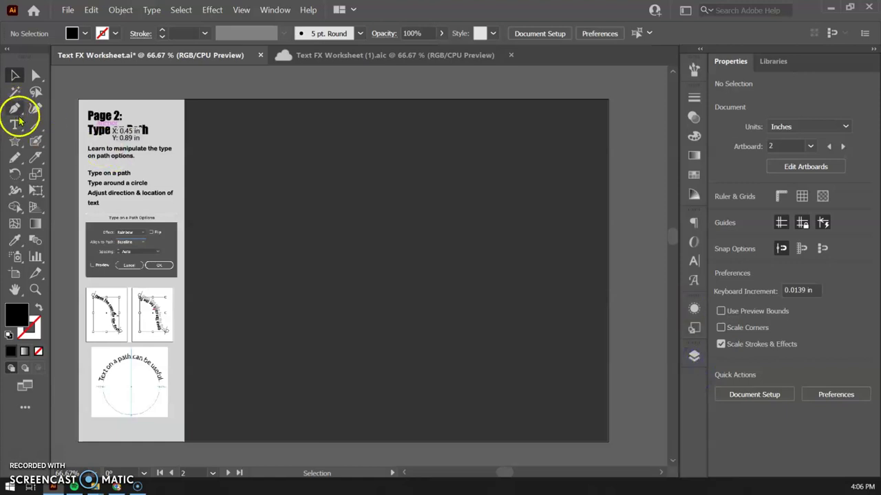
Zoom to 100%, pick the Pen tool, and set fill to None with a white 1 pt stroke
key("ctrl+equal")
key("ctrl+equal")
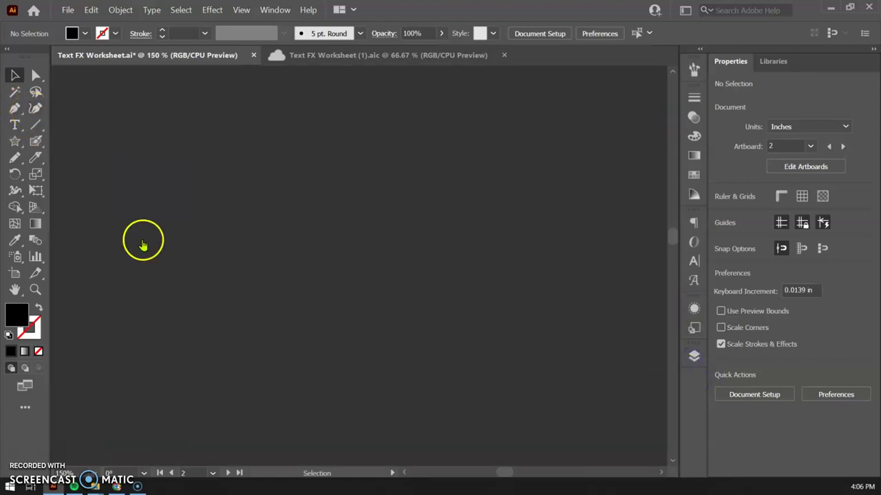
left_click_drag(177, 220, 214, 310)
key("ctrl+1")
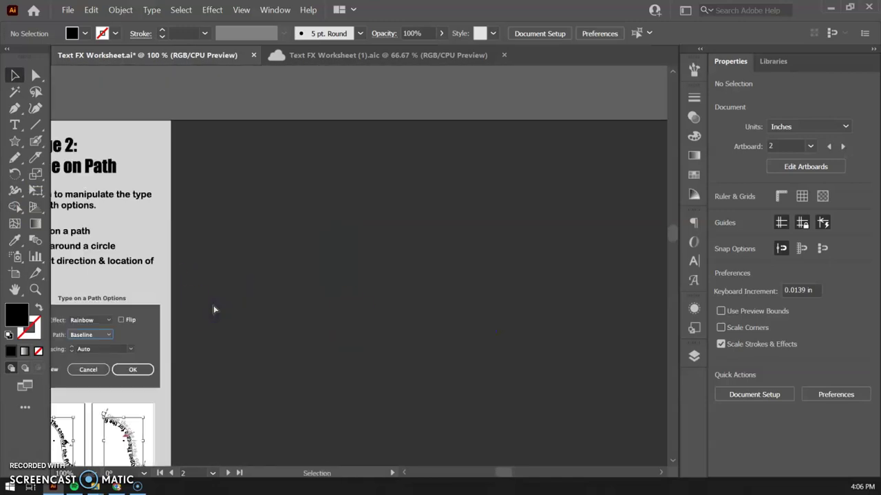
left_click(215, 125)
left_click(15, 108)
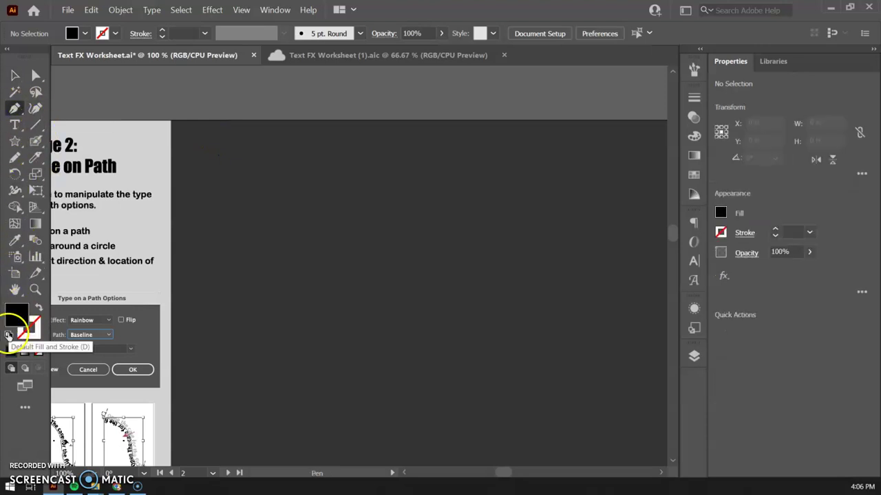
left_click(9, 335)
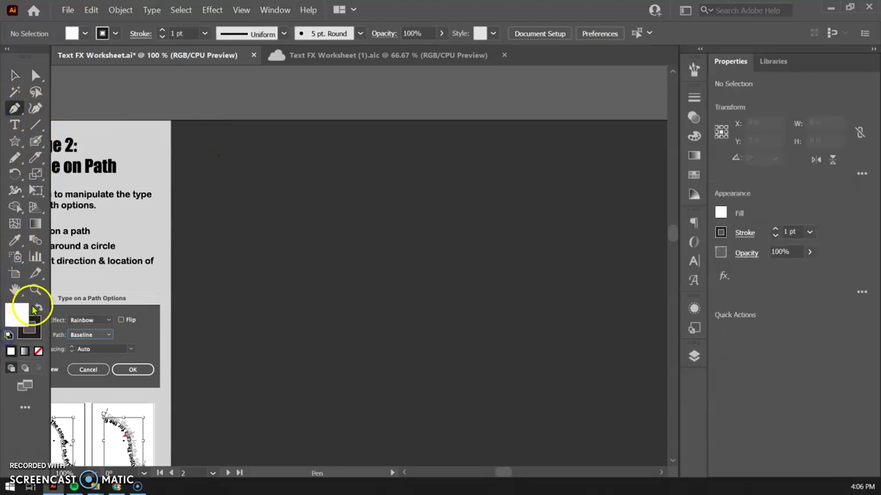
left_click(38, 307)
left_click(38, 353)
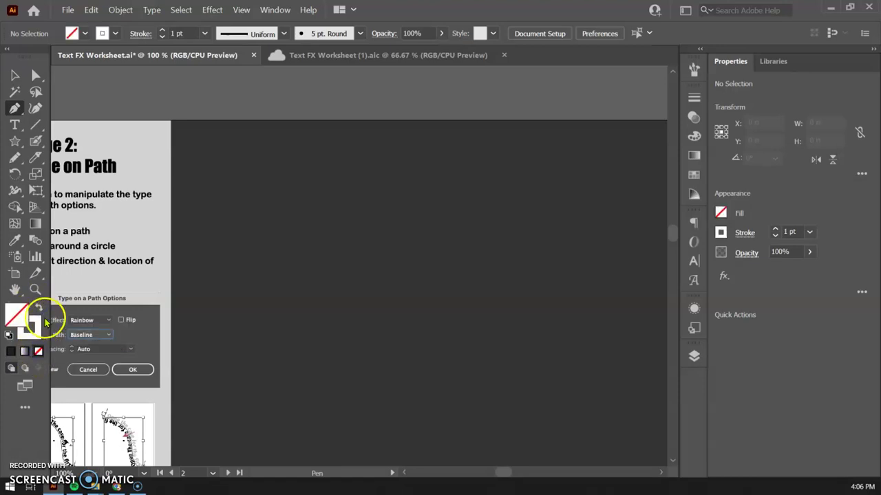
Draw a wavy open curve across the artboard and raise its stroke weight to 4 pt
left_click(222, 267)
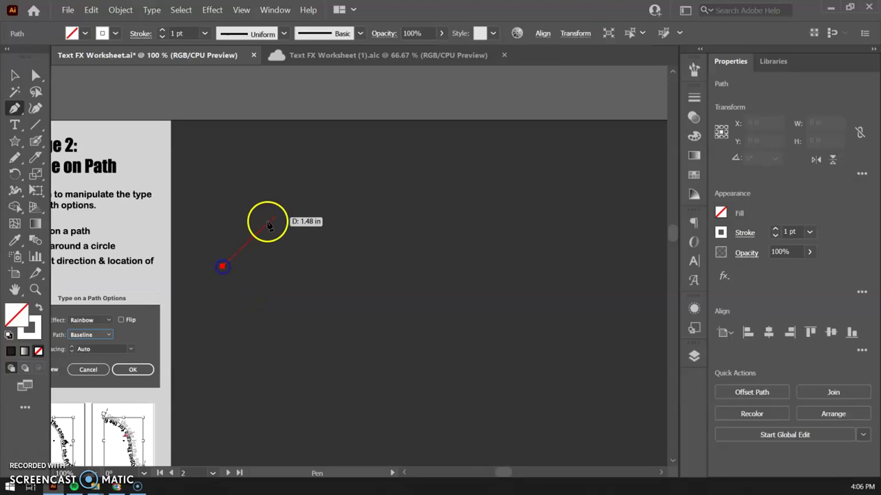
left_click_drag(284, 219, 342, 219)
left_click_drag(494, 274, 497, 271)
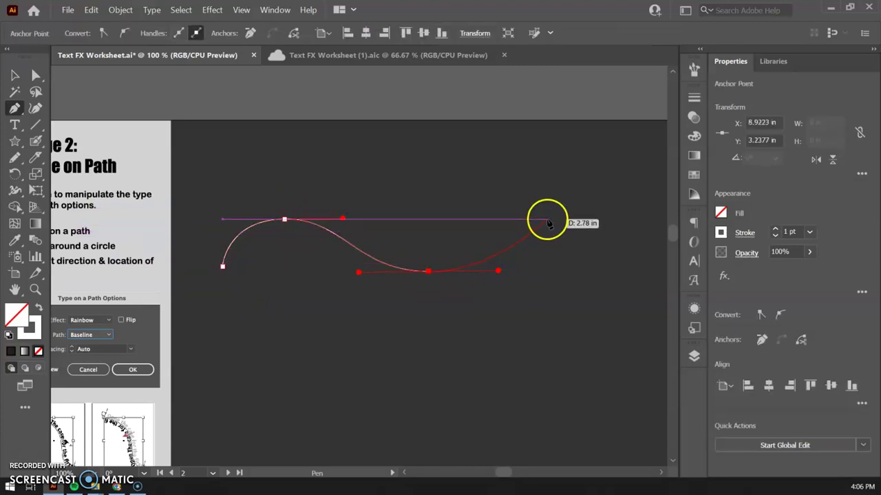
left_click(585, 207)
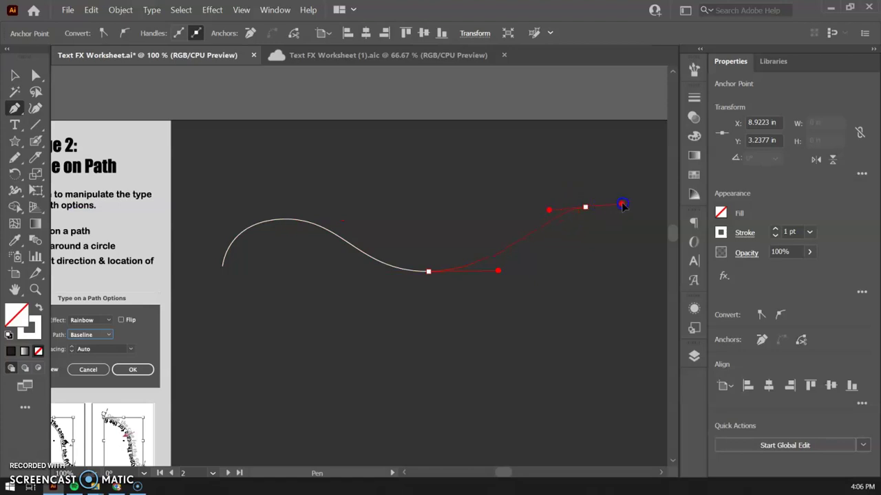
left_click_drag(622, 204, 625, 205)
left_click(652, 252)
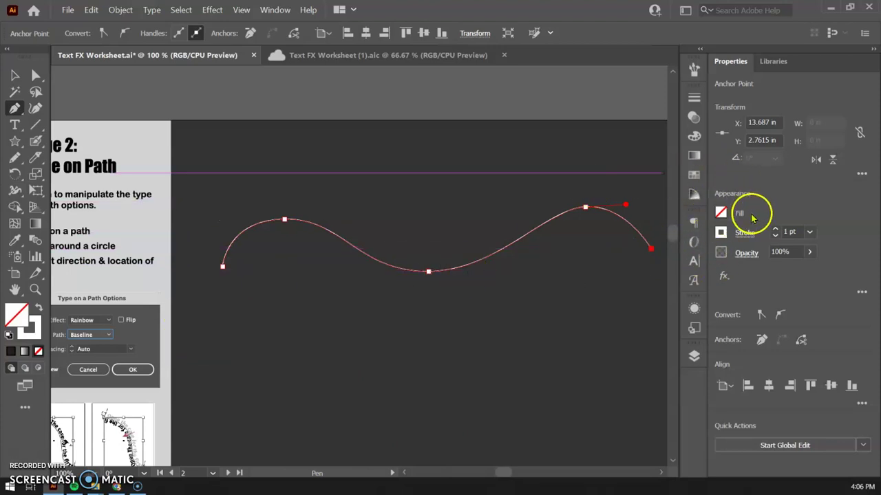
left_click(776, 232)
left_click(776, 232)
left_click(775, 232)
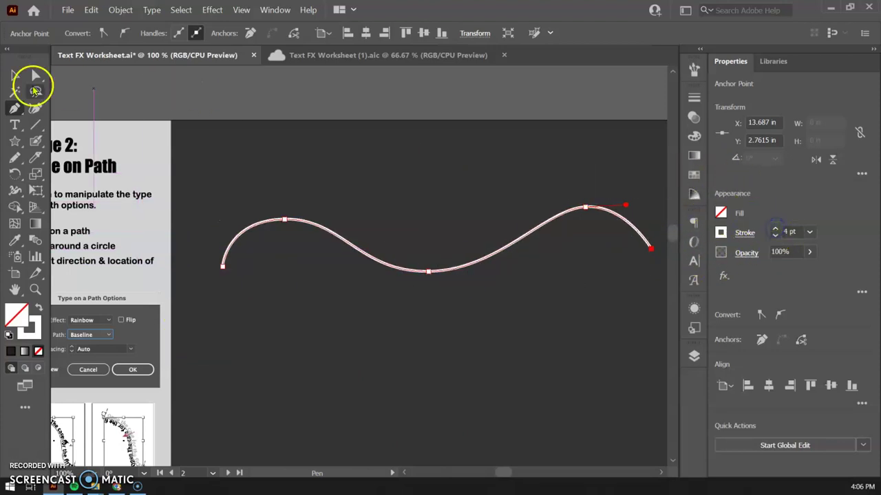
Move the wave up and left, then drag its left end and top anchor to refine it
left_click(14, 74)
left_click(251, 116)
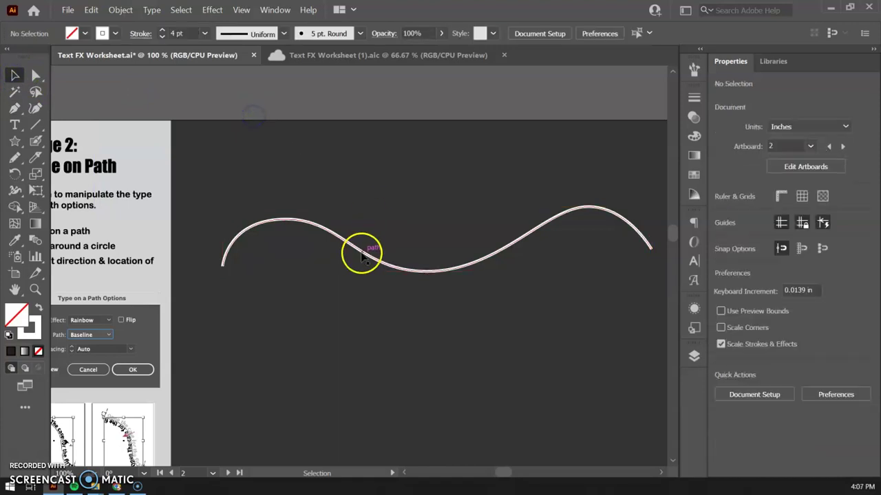
left_click_drag(361, 252, 351, 231)
key("a")
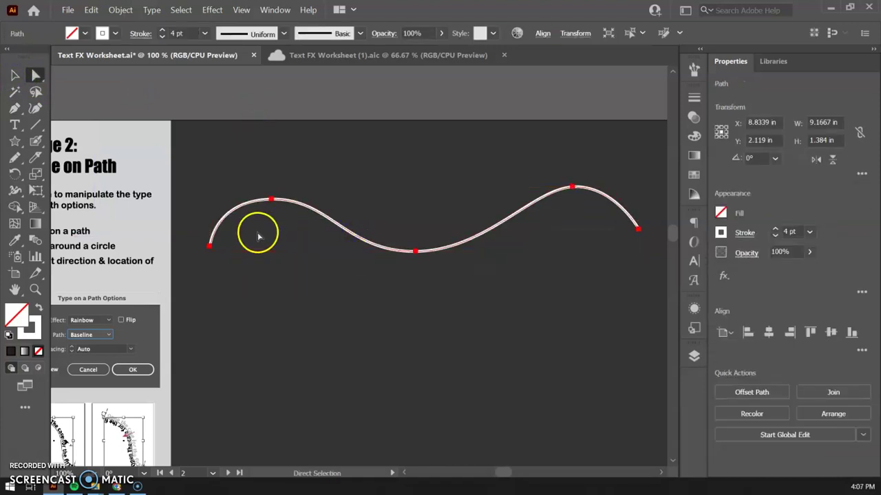
left_click_drag(209, 246, 191, 243)
left_click_drag(275, 199, 278, 200)
left_click(399, 234)
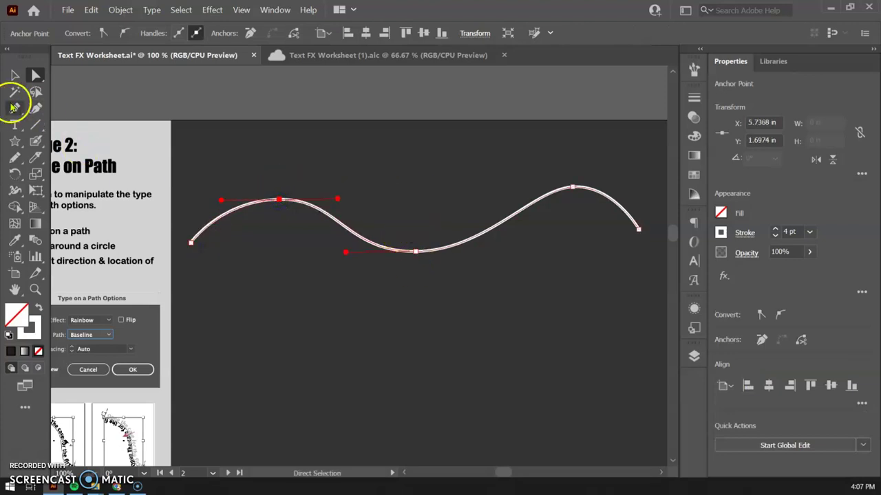
Add placeholder type along the wavy path, colour it yellow, and enlarge it to 24 pt
left_click(15, 126)
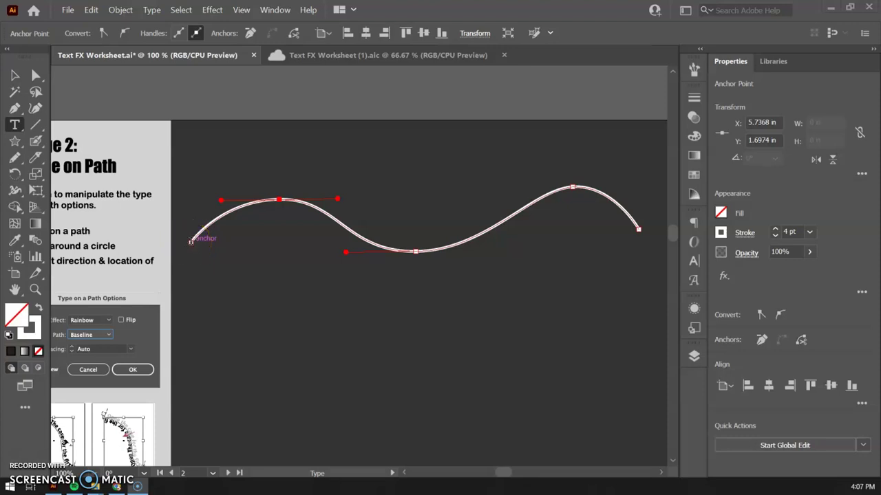
left_click(191, 241)
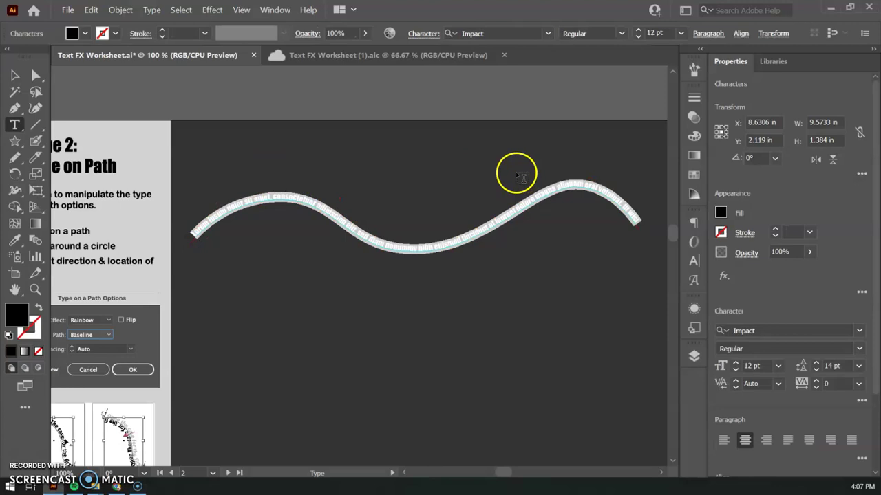
left_click(720, 214)
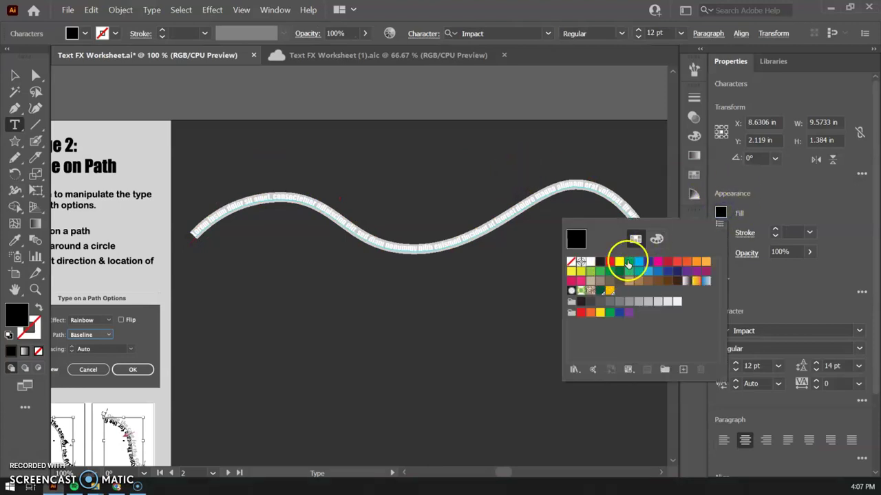
left_click(627, 263)
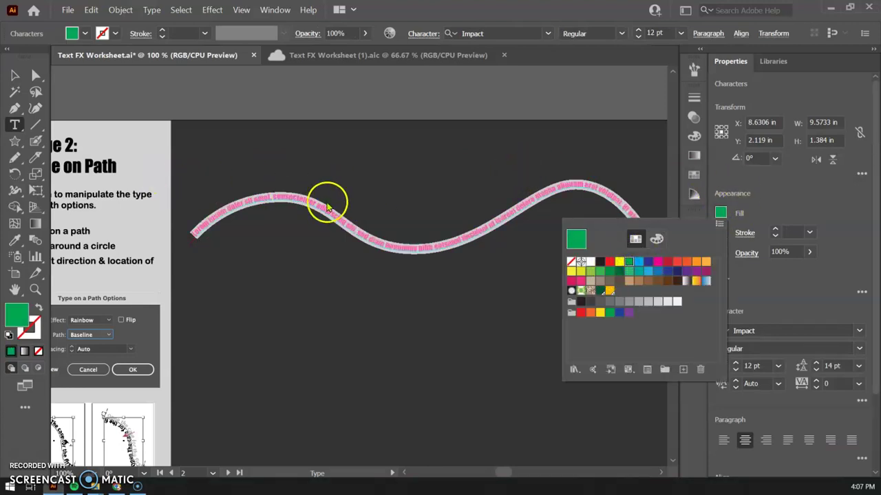
left_click(657, 263)
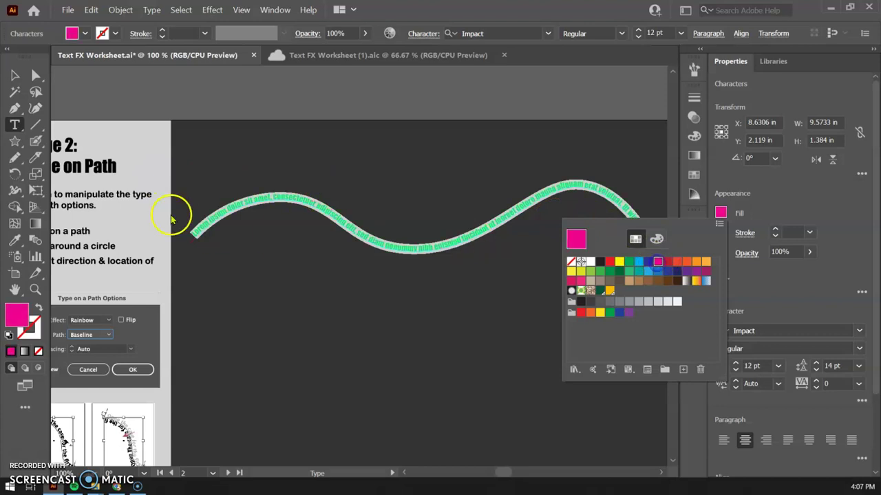
left_click(582, 273)
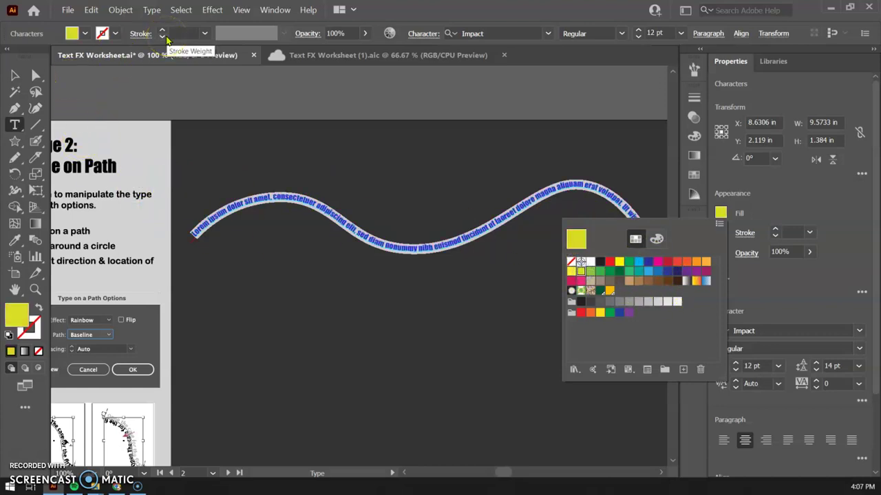
key("ctrl+shift+period")
key("ctrl+shift+period")
key("ctrl+shift+period")
key("ctrl+shift+period")
key("ctrl+shift+period")
key("ctrl+shift+period")
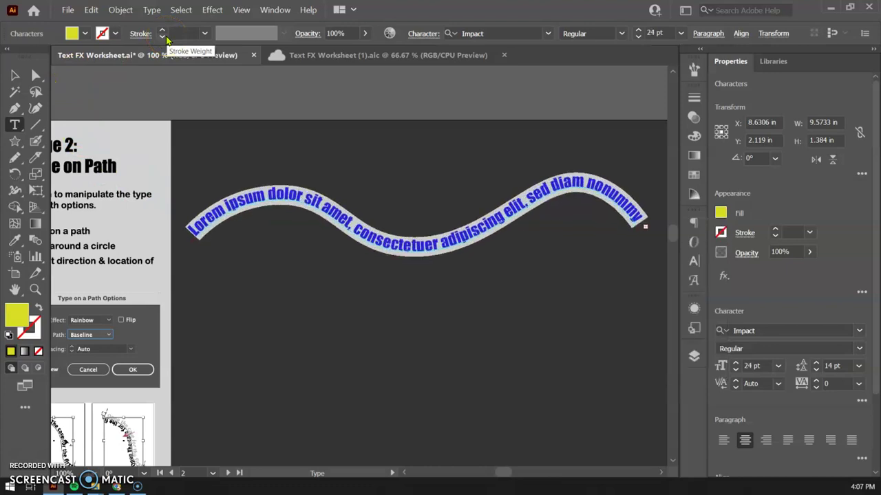
left_click(15, 75)
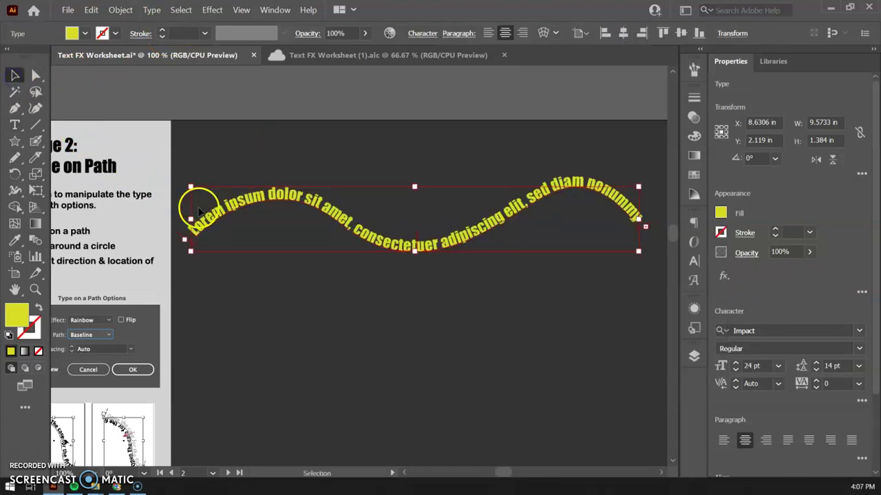
Replace the path text with 'HOME OF THE COWBOYS'
left_click(506, 297)
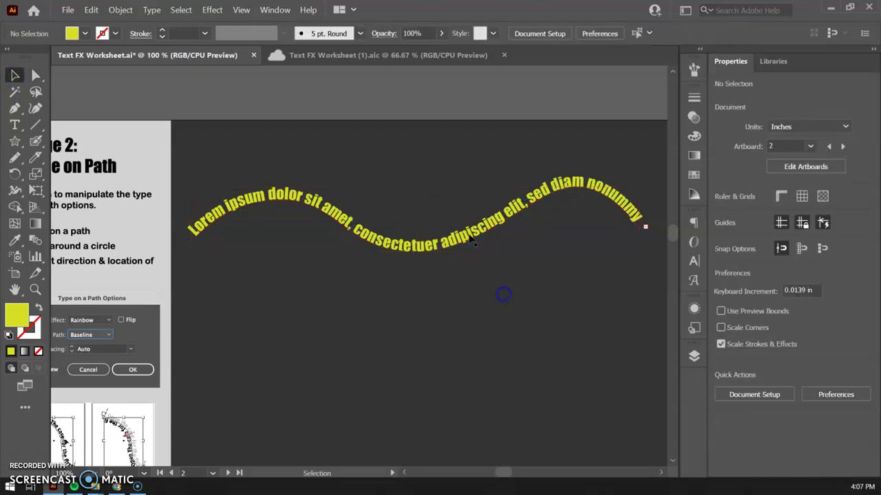
left_click(473, 235)
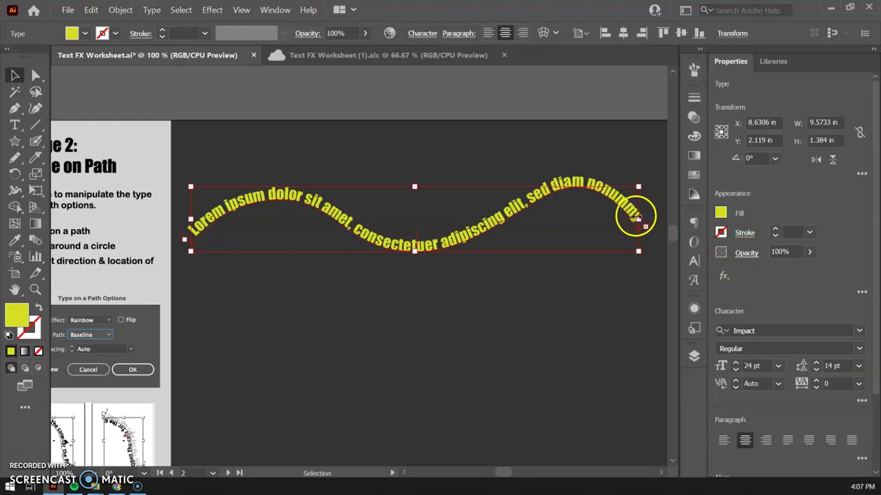
double_click(334, 219)
key("ctrl+a")
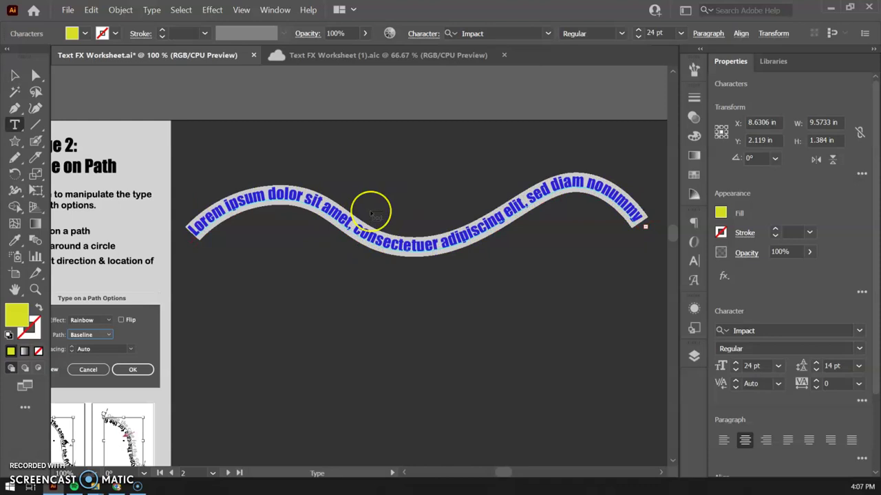
type("HOME OF THE COWBOYS")
left_click(330, 199)
left_click(474, 234)
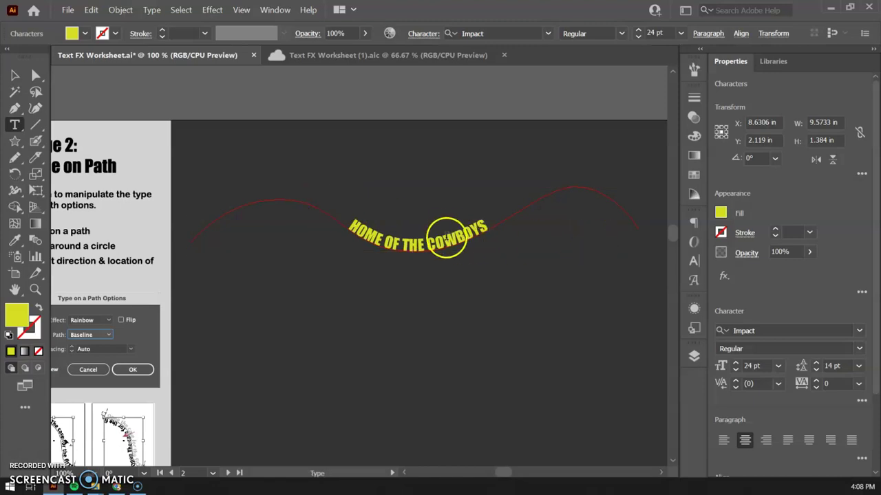
Set all of the HOME OF THE COWBOYS text to 60 pt
triple_click(448, 238)
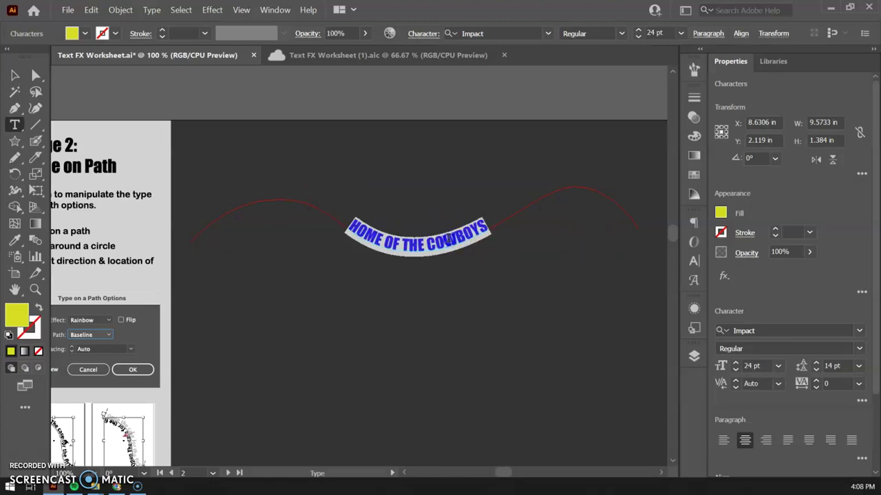
left_click(779, 366)
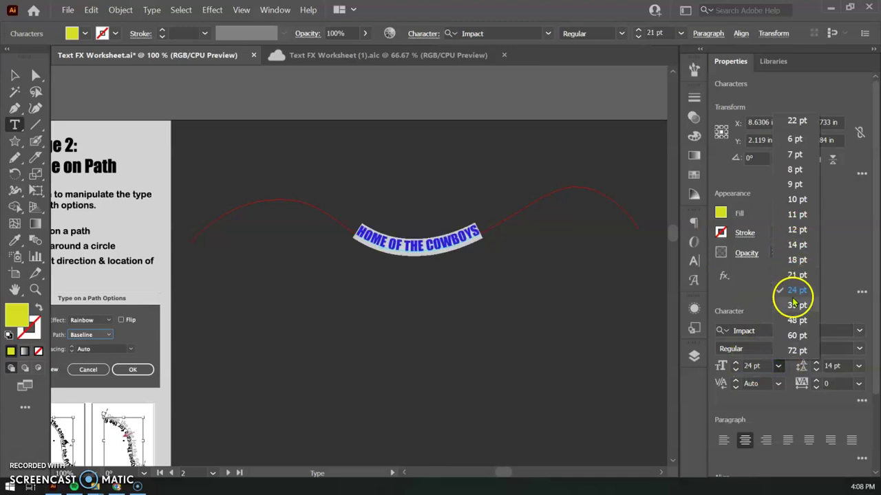
left_click(793, 335)
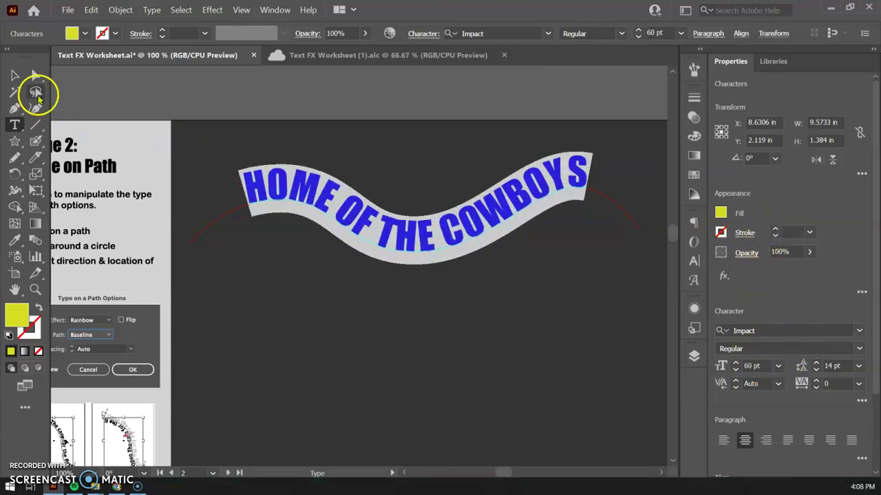
left_click(15, 75)
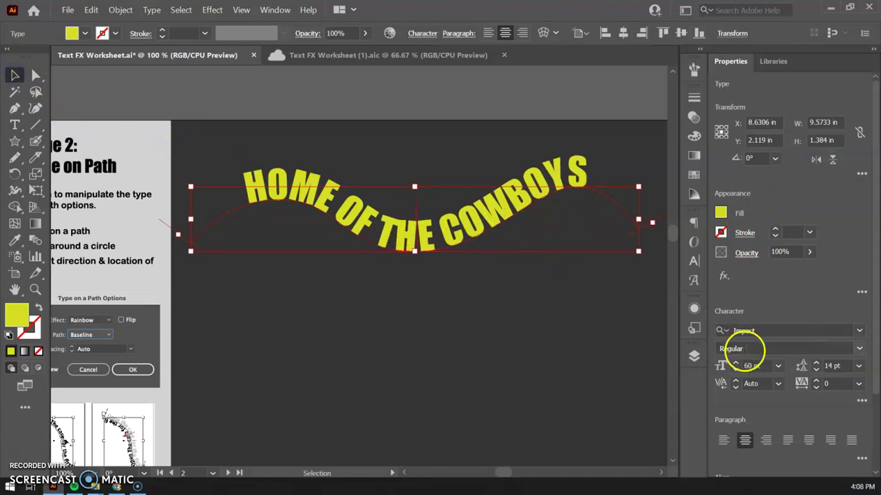
scroll(777, 399, "down", 3)
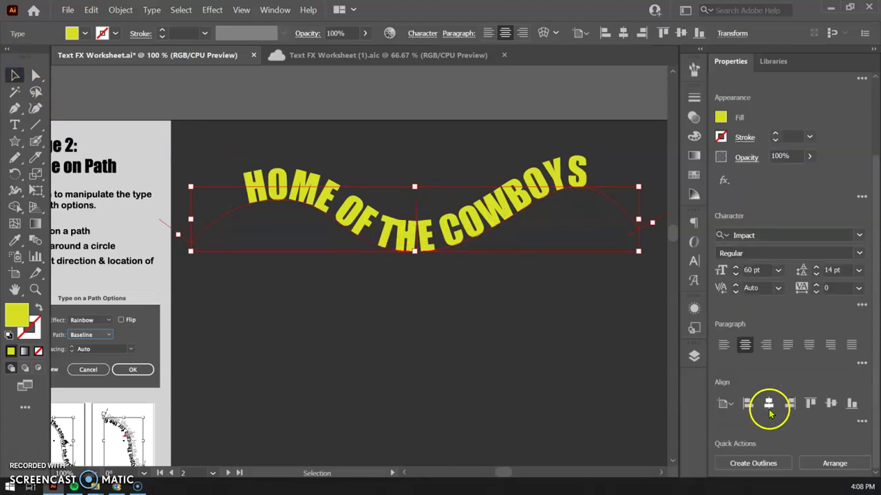
left_click(724, 346)
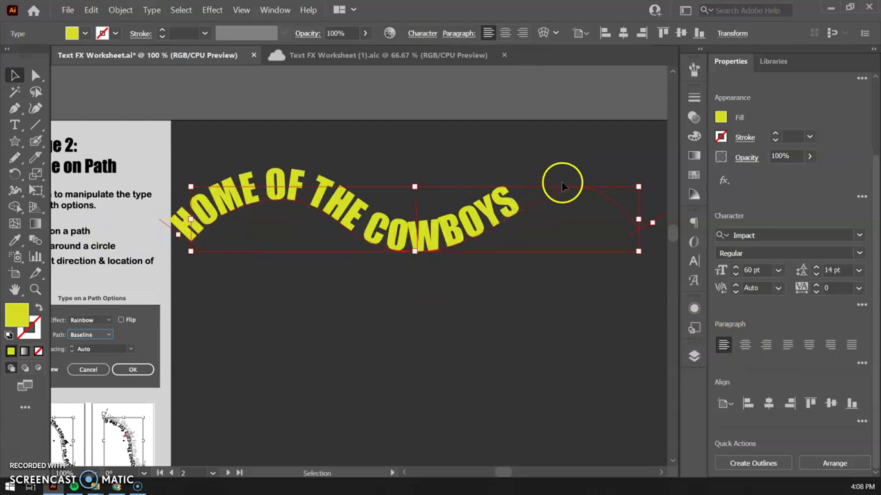
left_click(766, 346)
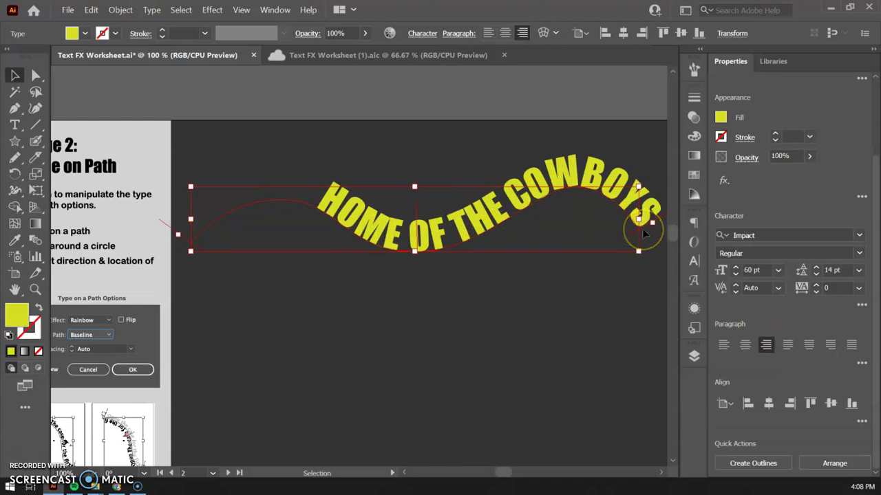
left_click(746, 346)
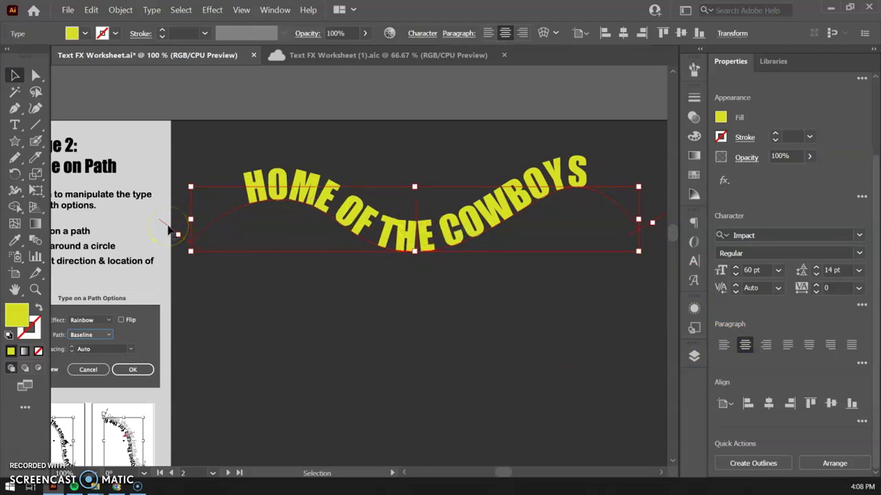
mouse_move(172, 232)
left_mouse_down()
mouse_move(197, 196)
mouse_move(236, 193)
mouse_move(189, 217)
mouse_move(173, 245)
left_mouse_up()
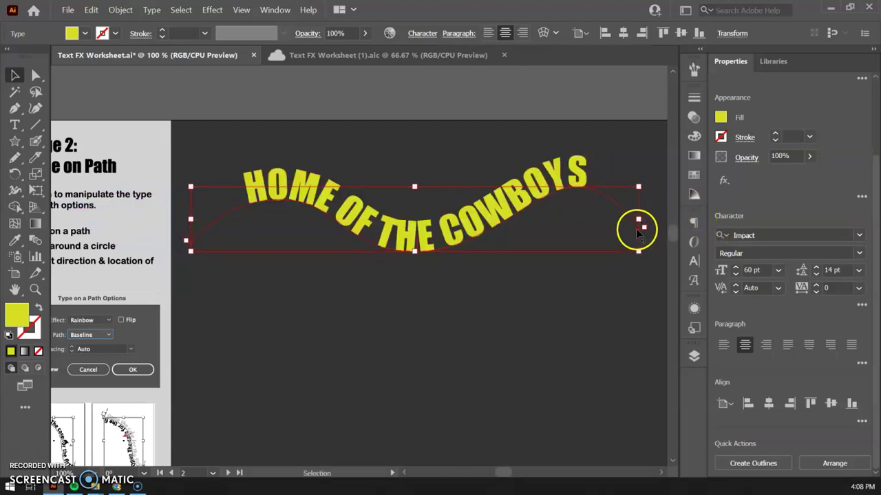
left_click_drag(638, 231, 585, 199)
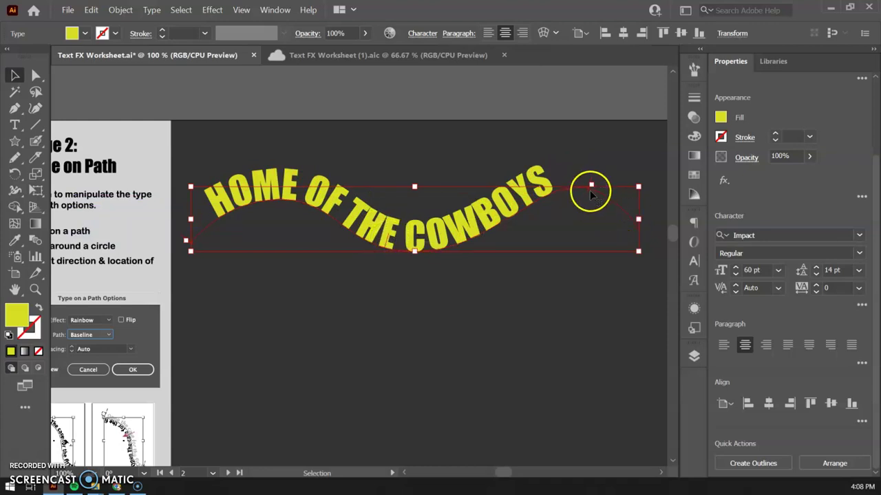
left_click_drag(588, 190, 652, 237)
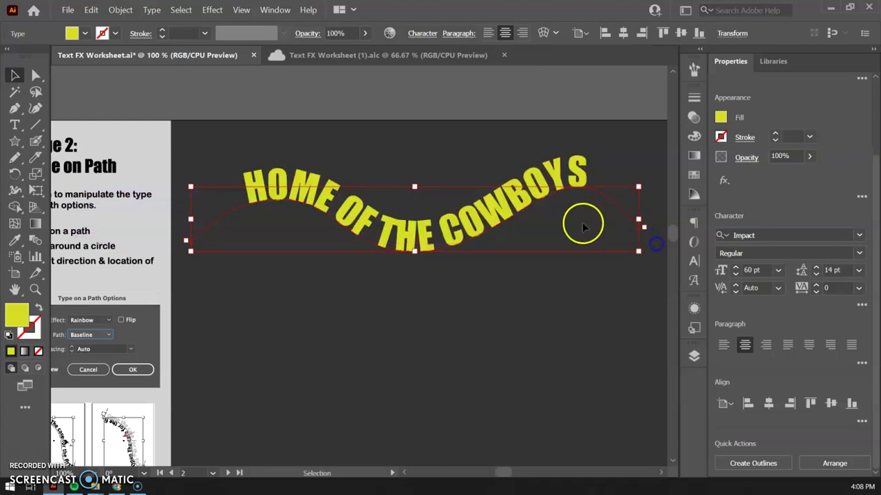
left_click(645, 227)
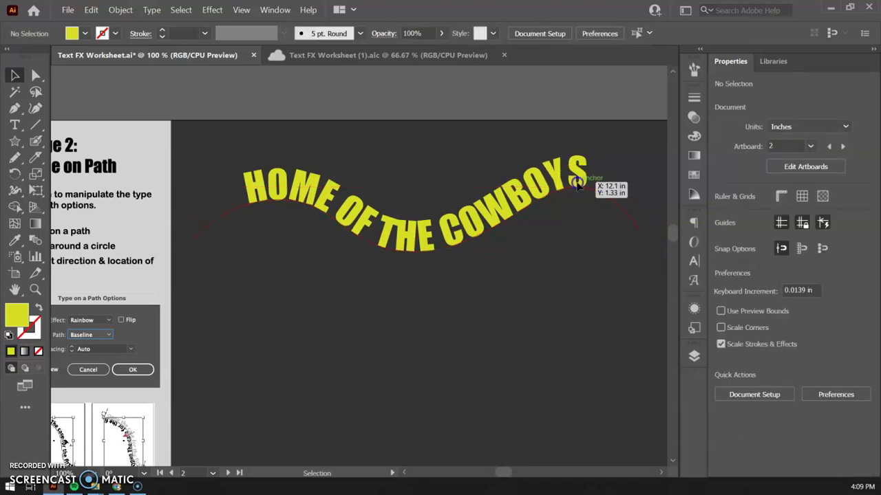
left_click(650, 220)
double_click(644, 229)
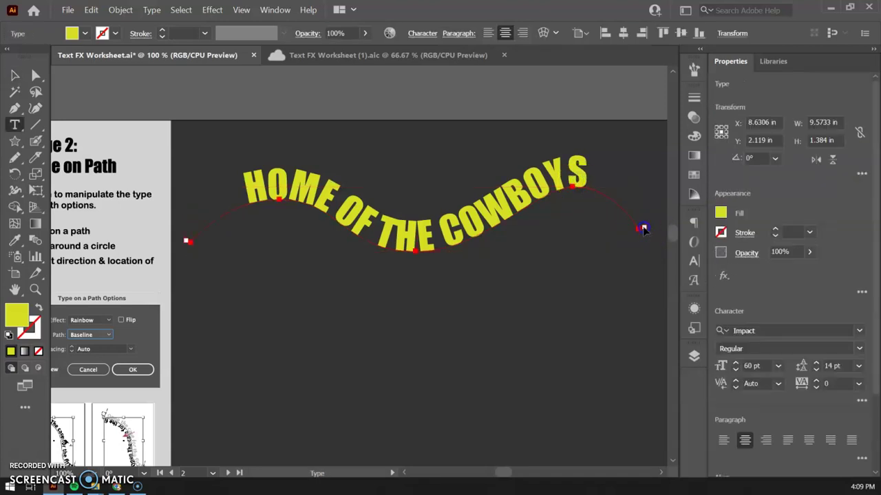
left_click(645, 229)
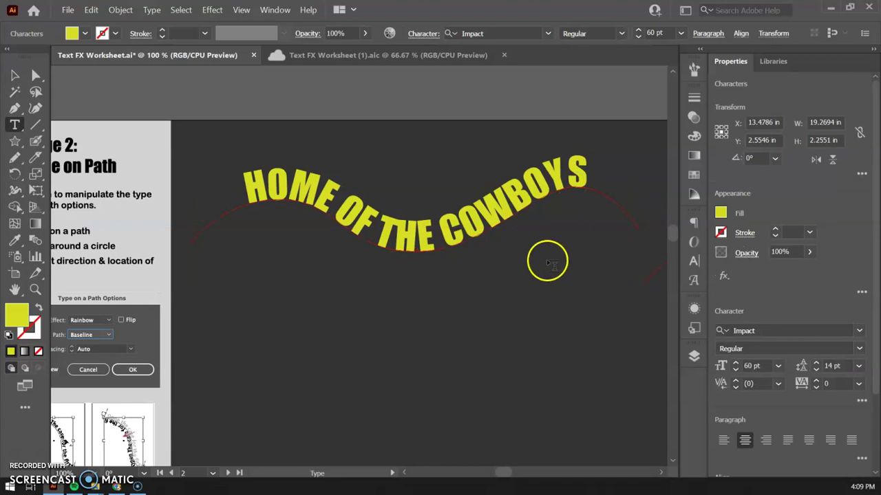
key("Escape")
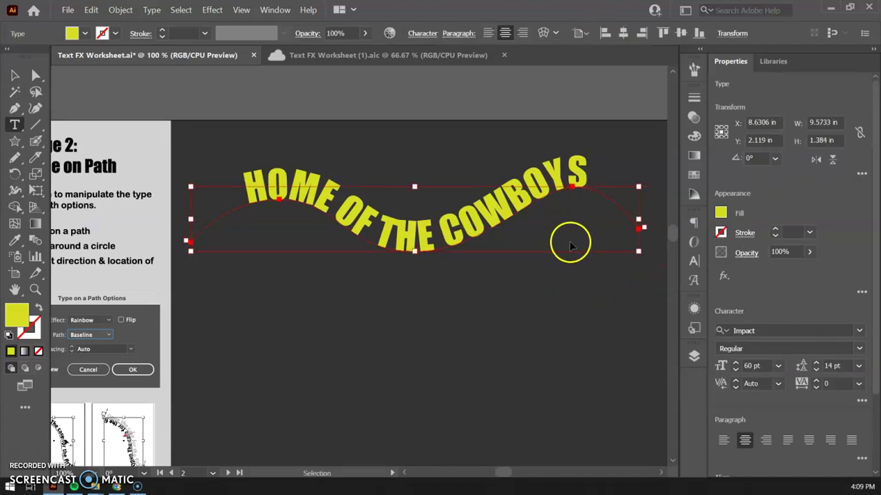
double_click(644, 229)
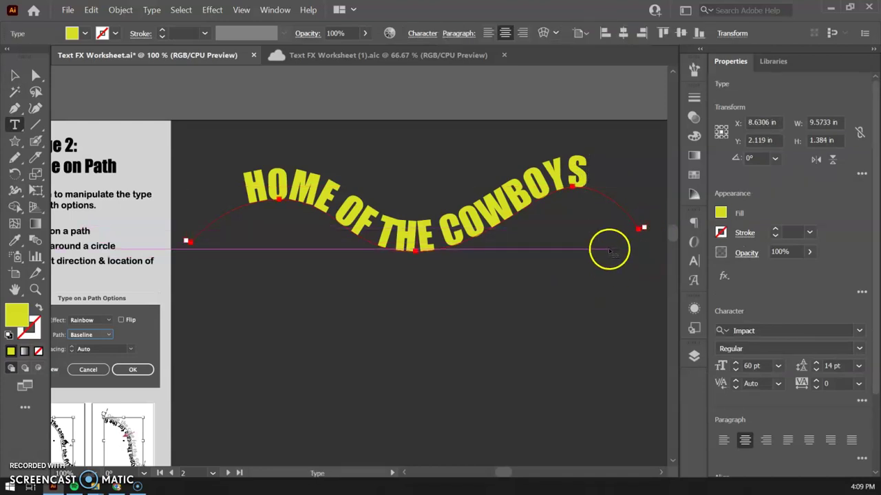
left_click_drag(397, 328, 638, 414)
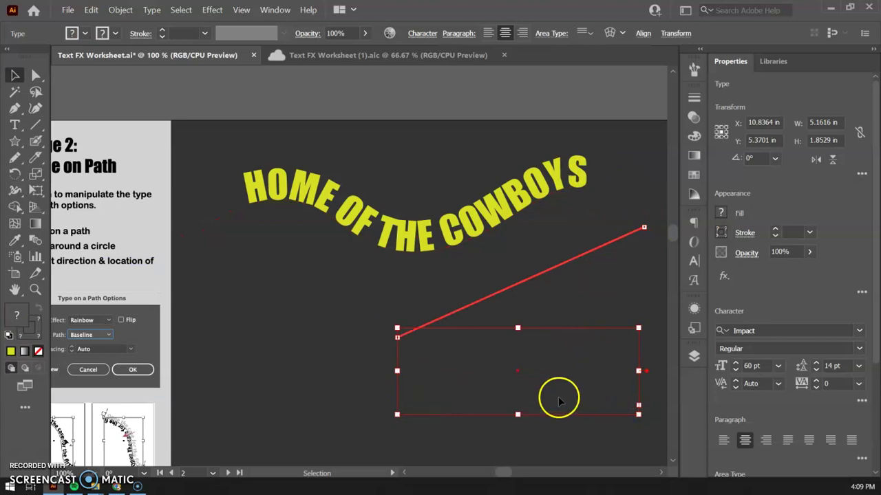
left_click(576, 285)
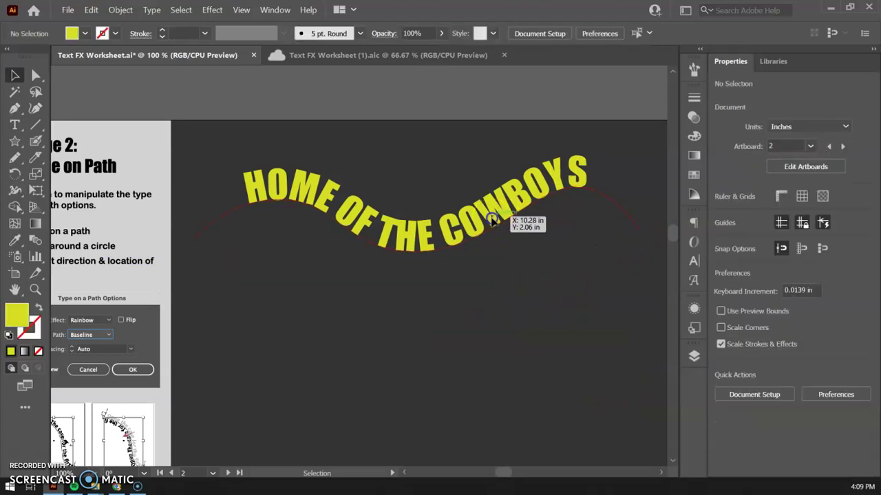
left_click(638, 219)
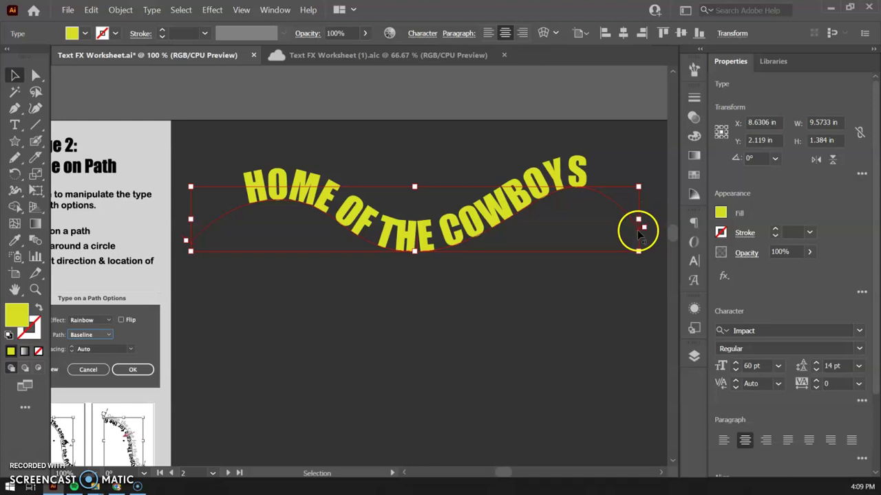
mouse_move(639, 233)
left_mouse_down()
mouse_move(625, 209)
mouse_move(641, 250)
left_mouse_up()
left_click(490, 243)
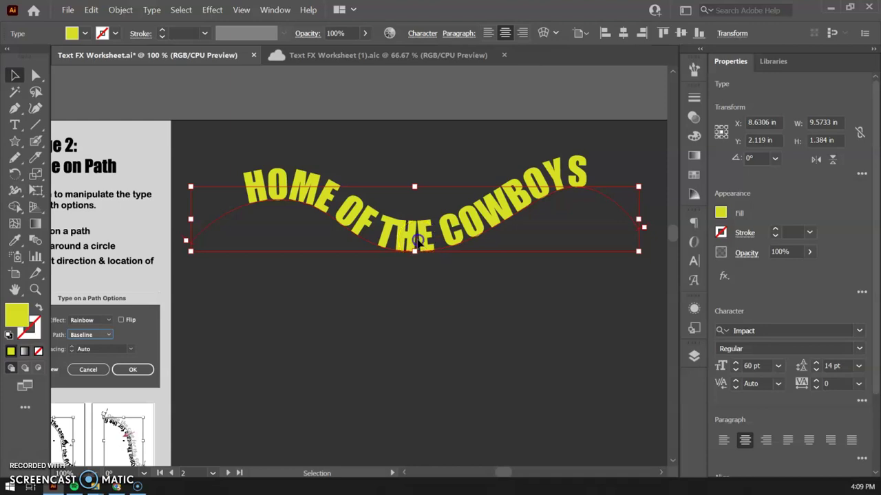
Drag the centre bracket to test flipping the text, then pick the Direct Selection tool
mouse_move(417, 242)
left_mouse_down()
mouse_move(415, 259)
mouse_move(418, 237)
left_mouse_up()
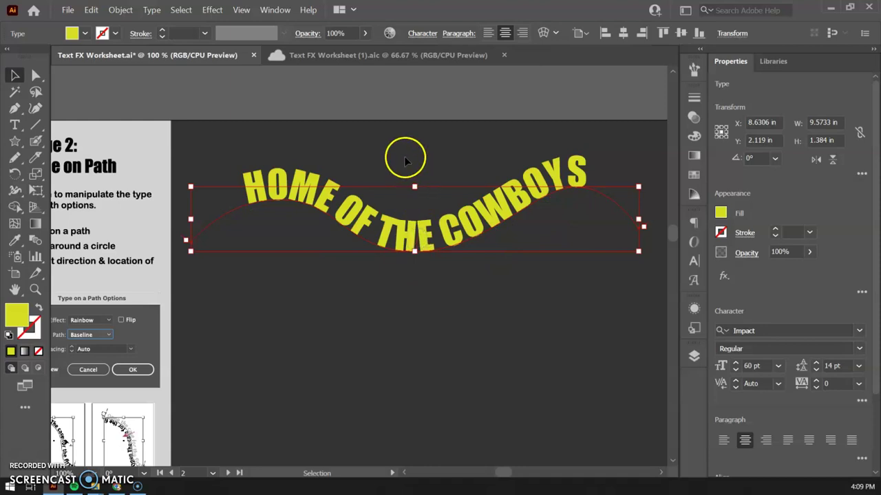
left_click(35, 76)
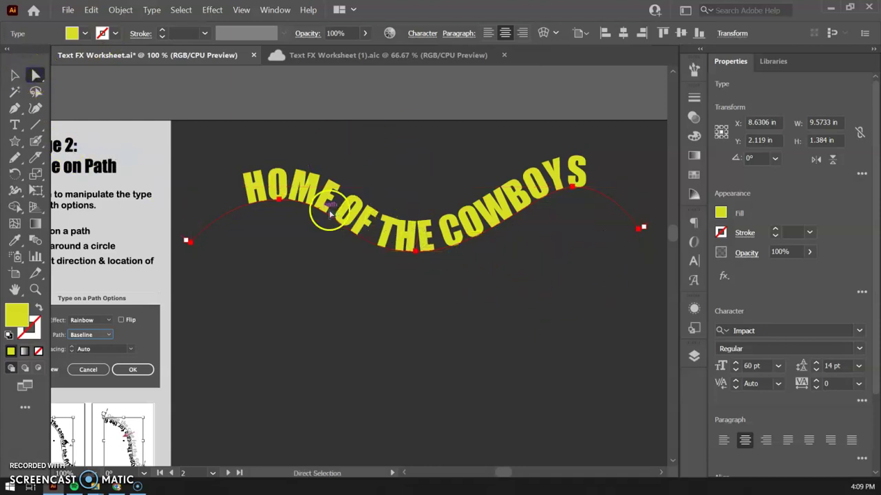
Drag the path's anchors and handles under HOME, THE and COWBOYS into a deeper S-curve
left_click_drag(279, 202, 279, 233)
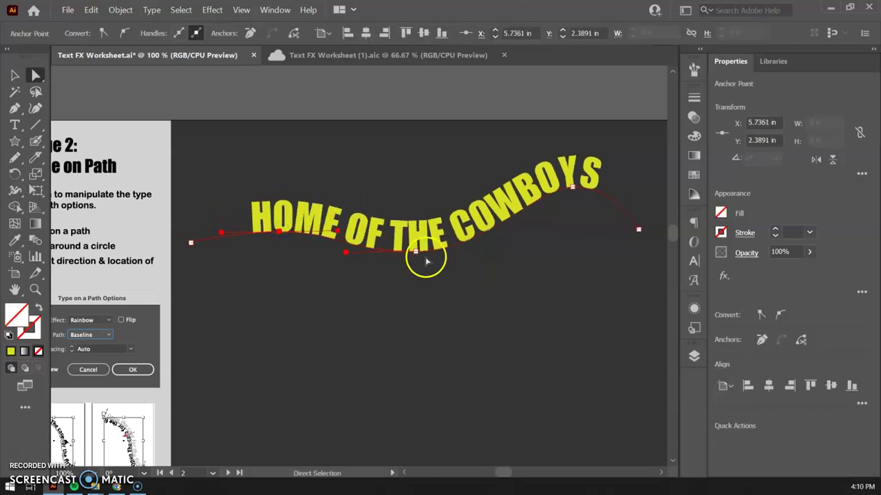
left_click_drag(417, 256, 400, 205)
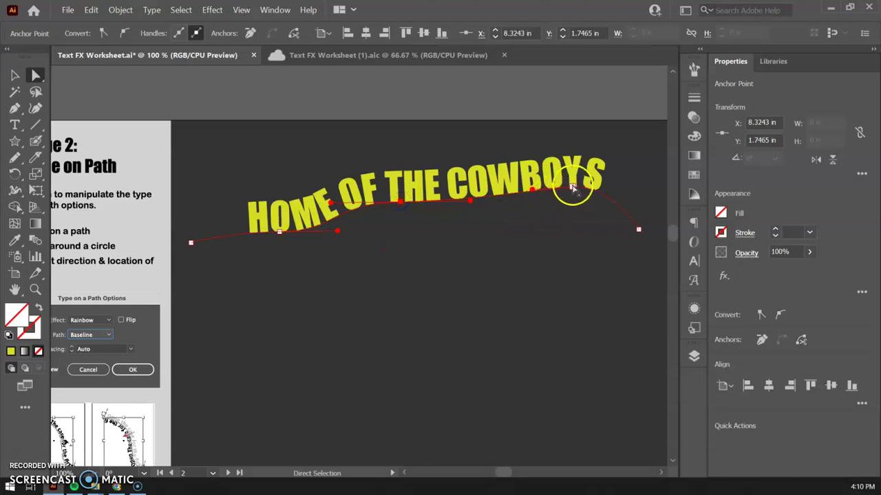
left_click_drag(572, 187, 569, 299)
left_click_drag(403, 205, 396, 234)
left_click_drag(289, 235, 351, 159)
left_click_drag(396, 233, 397, 261)
left_click_drag(467, 262, 492, 219)
left_click_drag(396, 261, 427, 251)
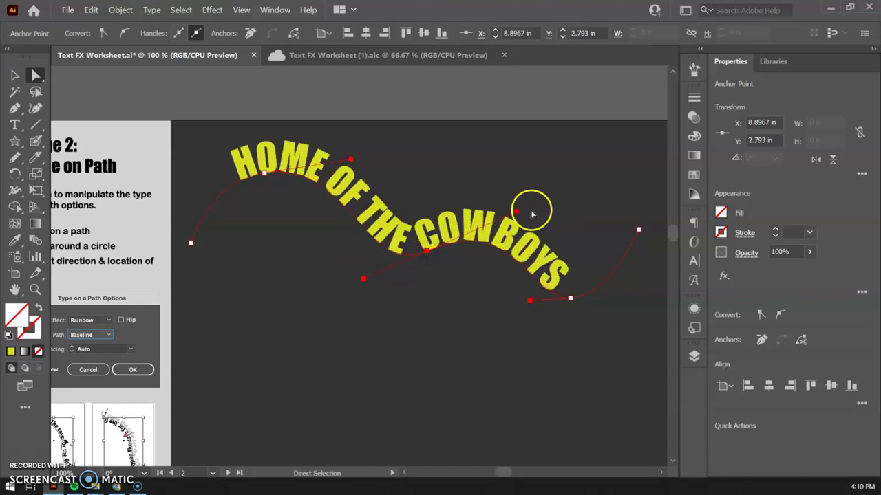
left_click_drag(515, 214, 530, 203)
mouse_move(571, 299)
left_mouse_down()
mouse_move(601, 289)
mouse_move(585, 295)
left_mouse_up()
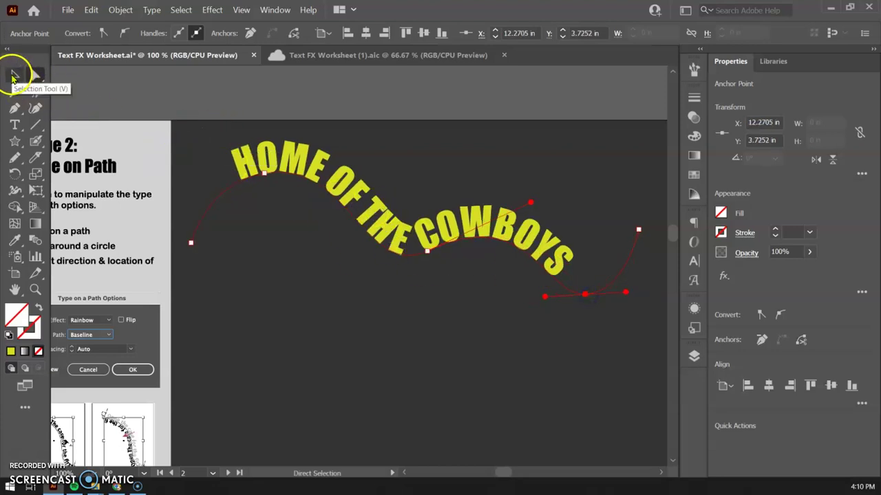
Draw a five-point zigzag path below the HOME OF THE COWBOYS text
left_click(18, 109)
left_click(239, 383)
left_click(318, 316)
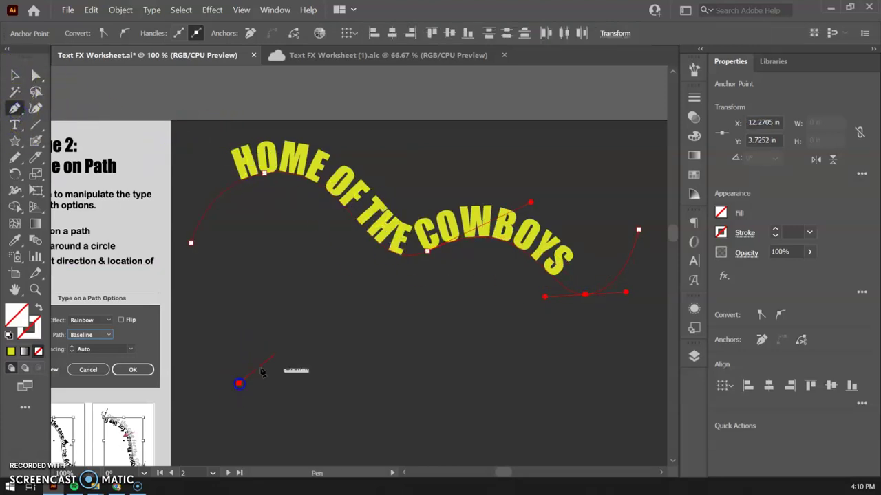
left_click(409, 400)
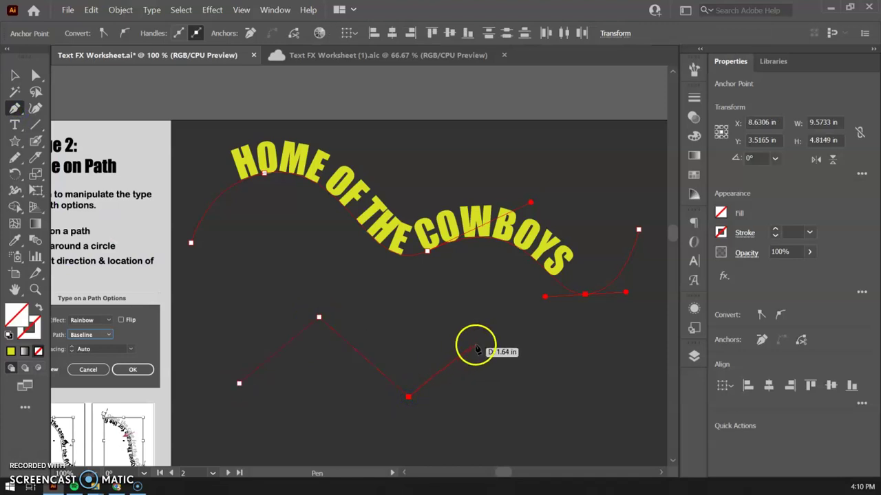
left_click(493, 335)
left_click(589, 378)
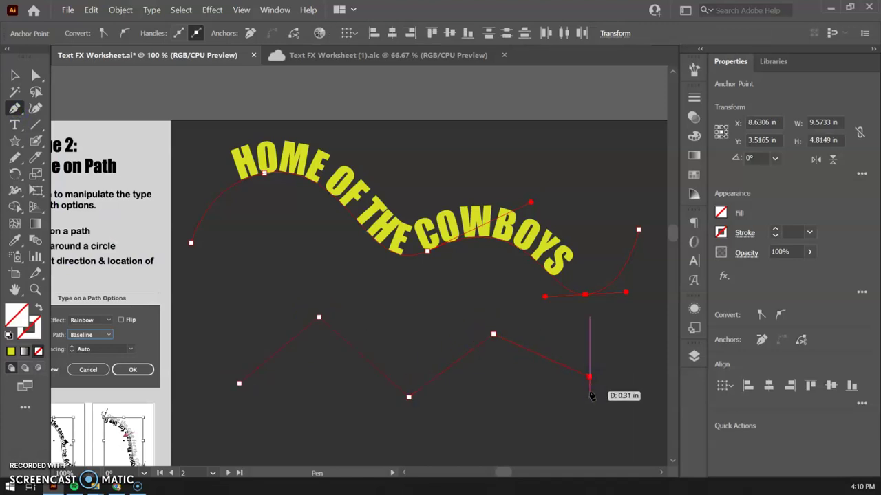
key("Escape")
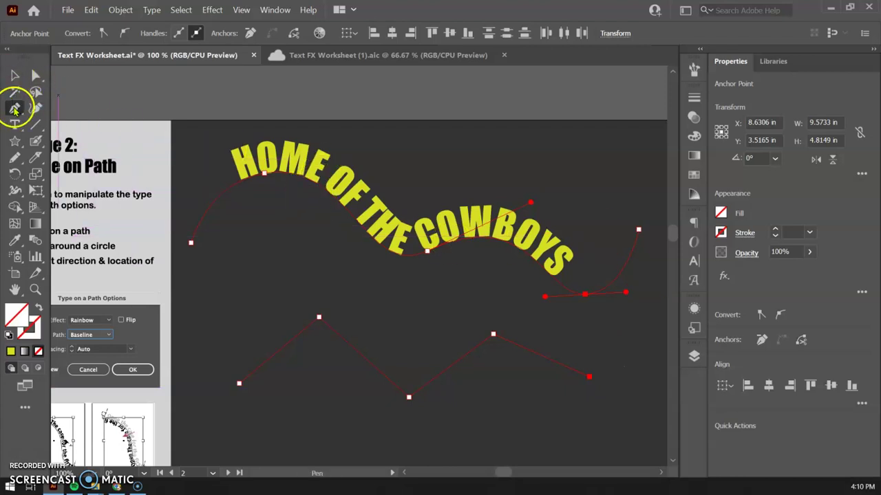
Select all of the curved text, then exit editing and deselect it
left_click(15, 124)
left_click(290, 158)
key("ctrl+a")
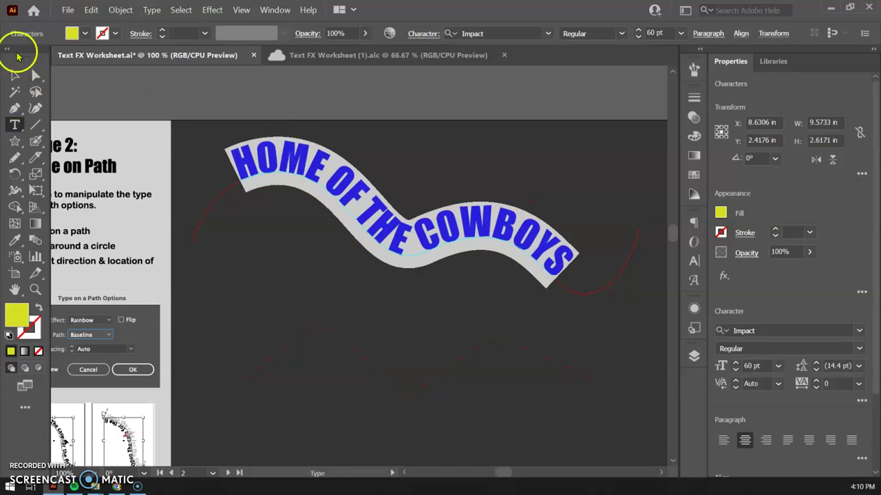
left_click(13, 76)
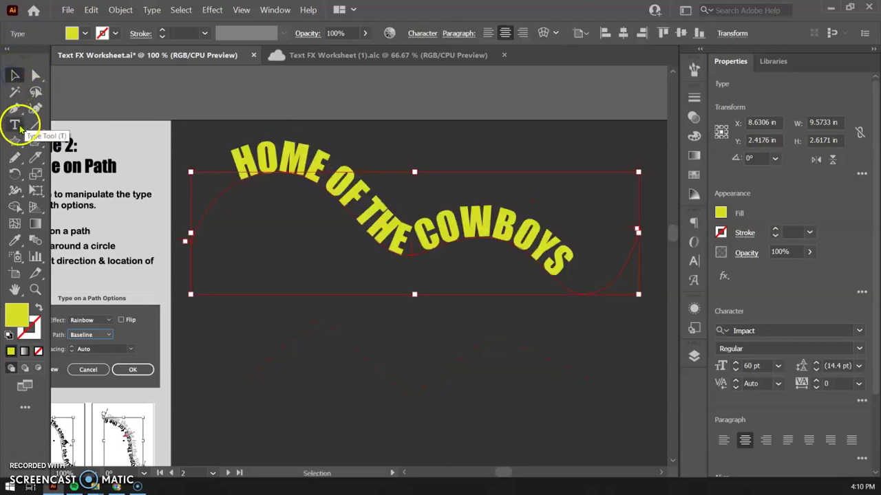
left_click(11, 73)
left_click(175, 105)
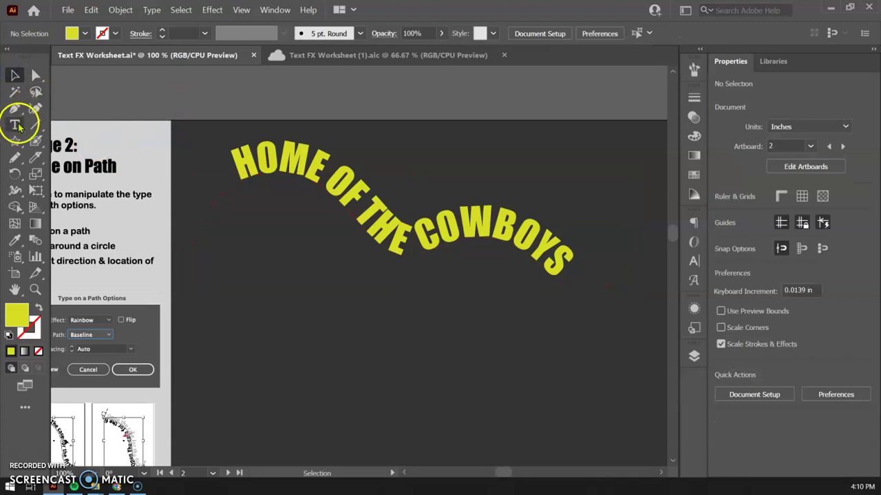
Put placeholder Lorem Ipsum text on the zigzag path and drag its start bracket left
left_click(15, 124)
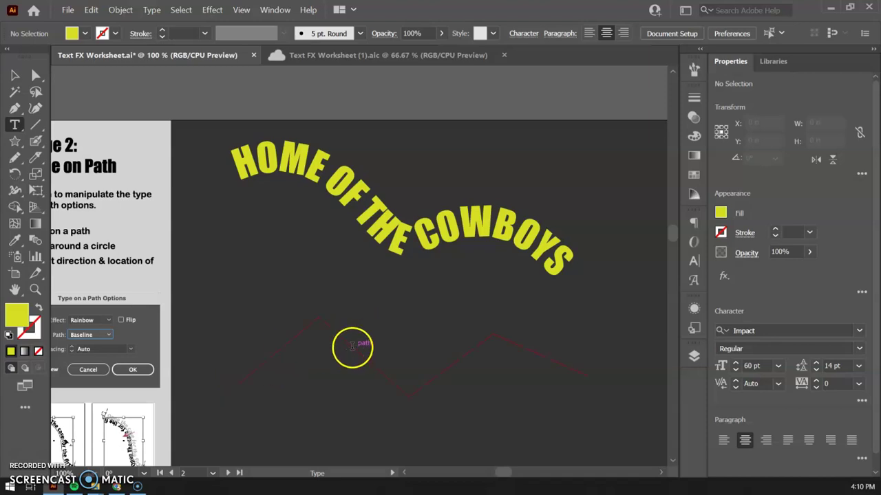
left_click(355, 349)
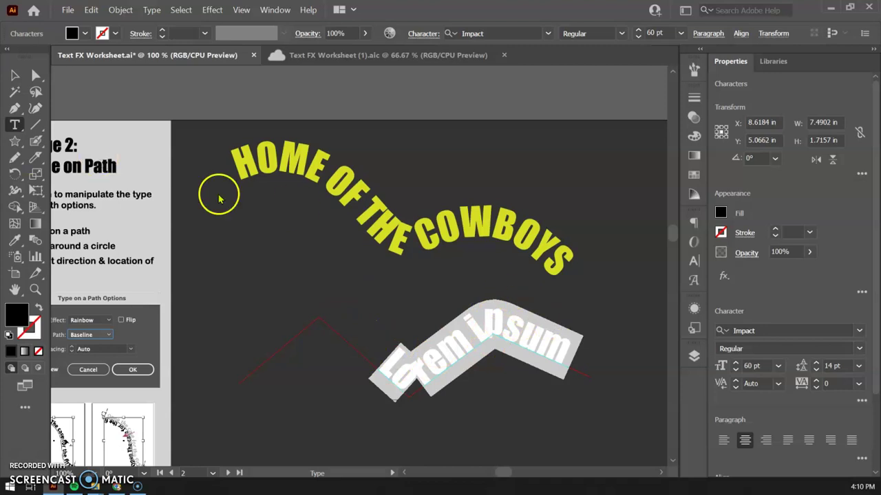
left_click(14, 80)
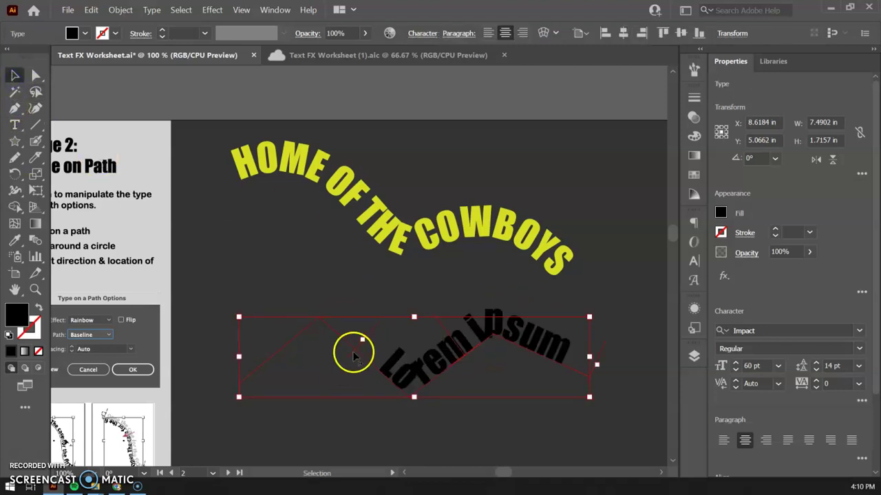
left_click_drag(354, 353, 228, 385)
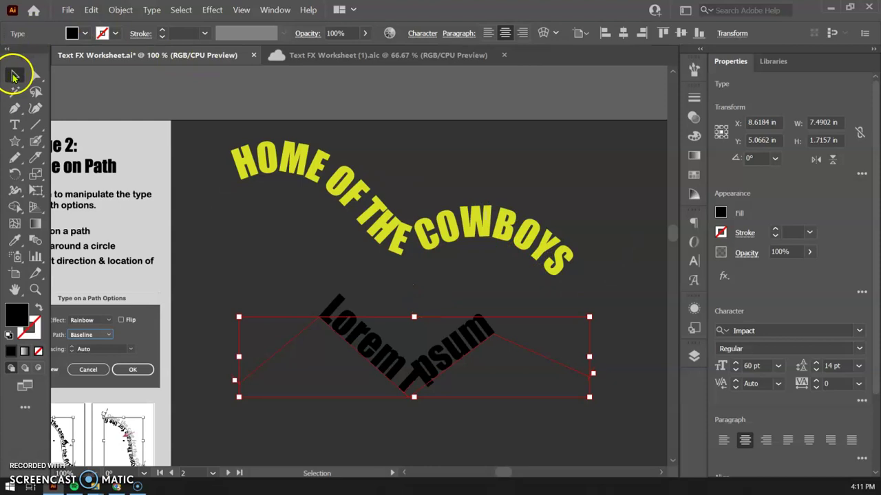
Delete the zigzag path text and draw a 4.5392 in black circle below COWBOYS
left_click_drag(283, 297, 374, 289)
key("Delete")
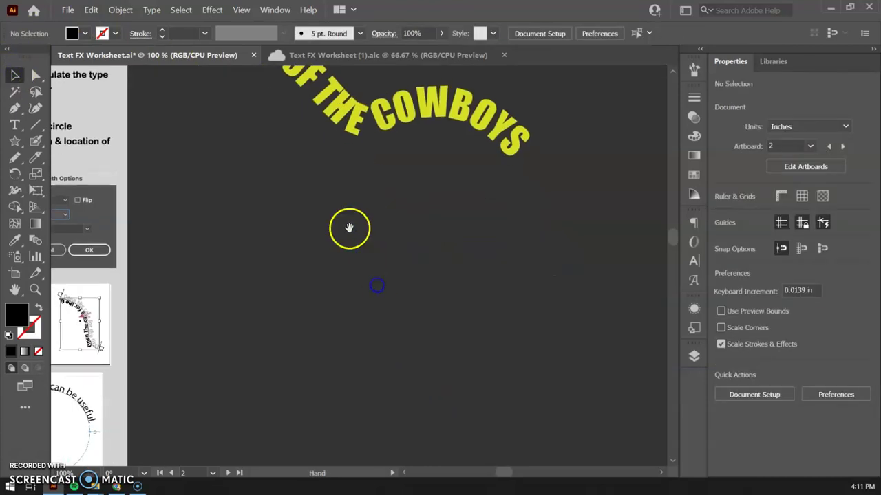
scroll(289, 248, "down", 2)
left_click_drag(262, 270, 314, 277)
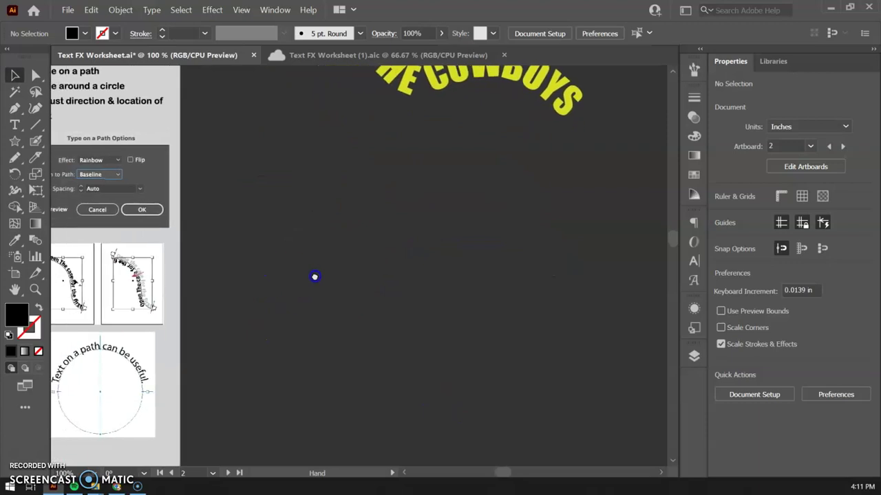
left_click_drag(15, 140, 53, 176)
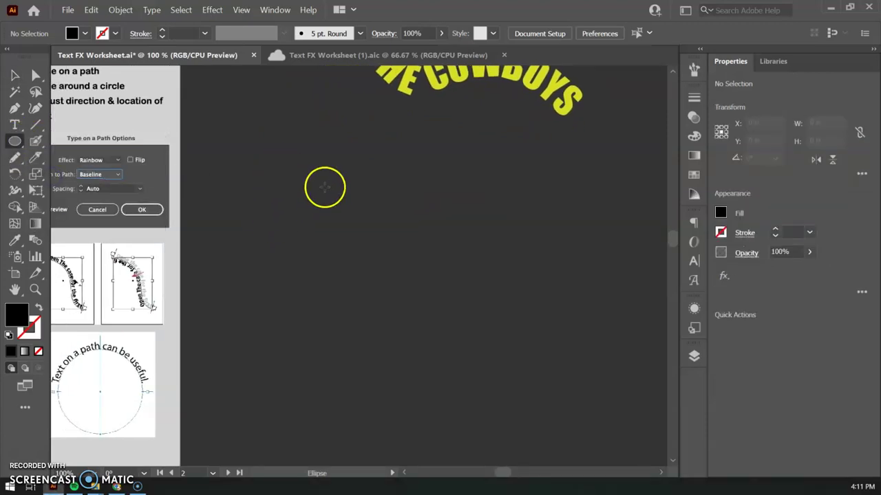
left_click_drag(262, 182, 473, 394)
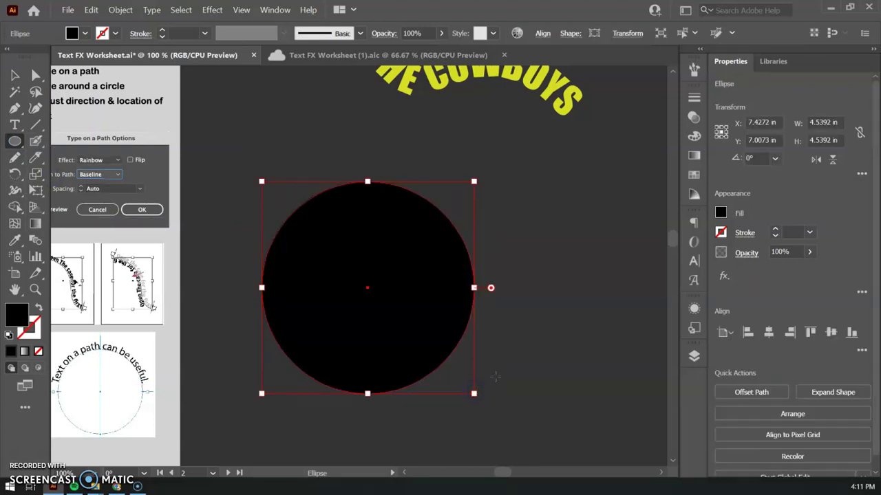
Fill the circle with placeholder text using the Type tool and set it to 11 pt
left_click(17, 122)
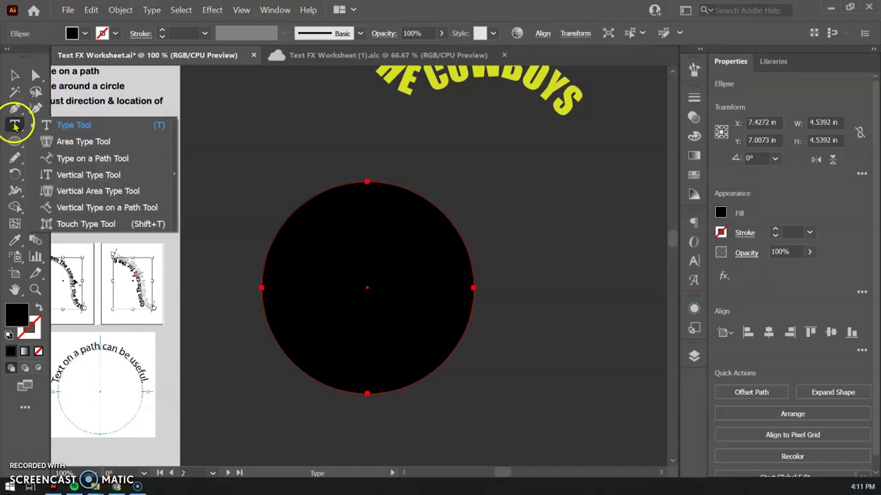
double_click(15, 125)
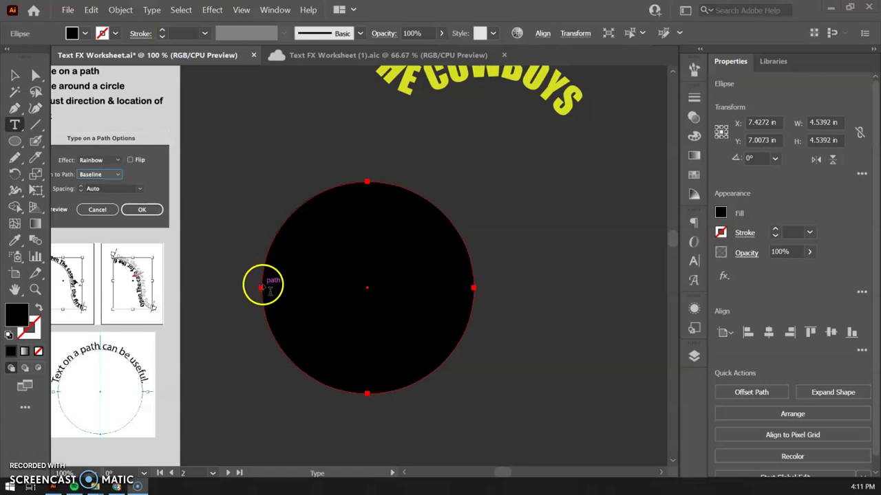
left_click(262, 284)
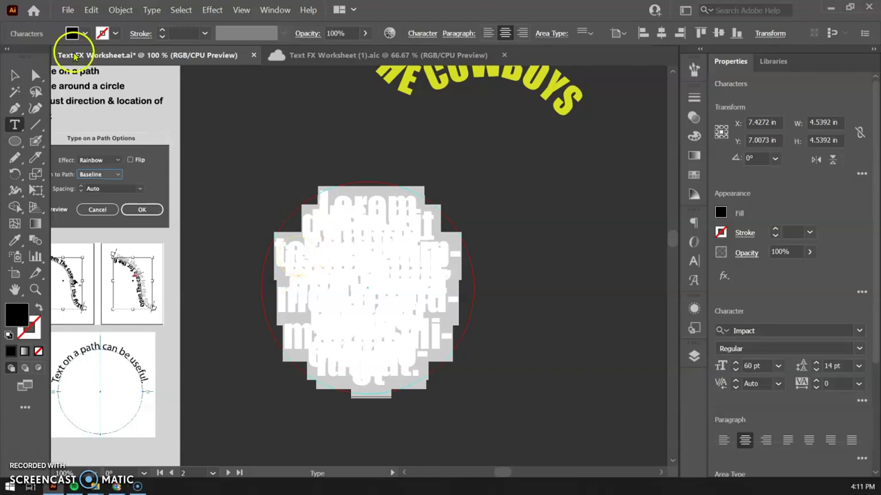
left_click(778, 366)
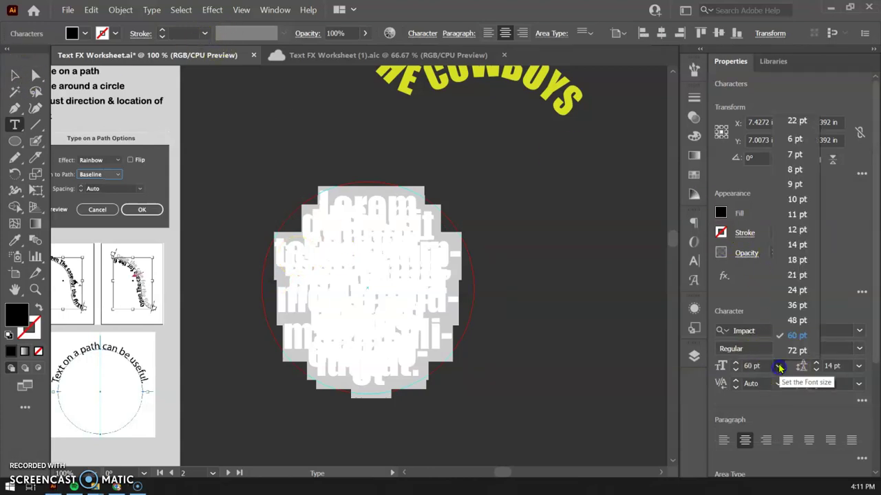
left_click(796, 215)
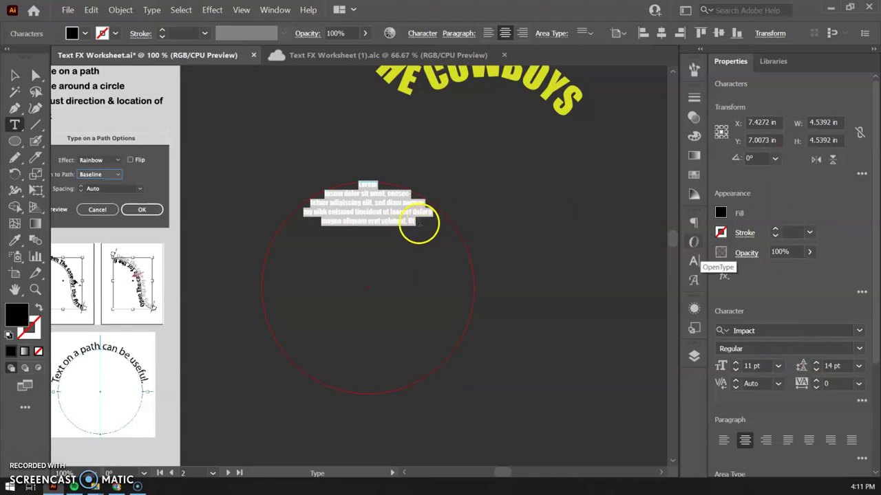
Select all of the circle's text and colour it yellow
left_click(421, 227)
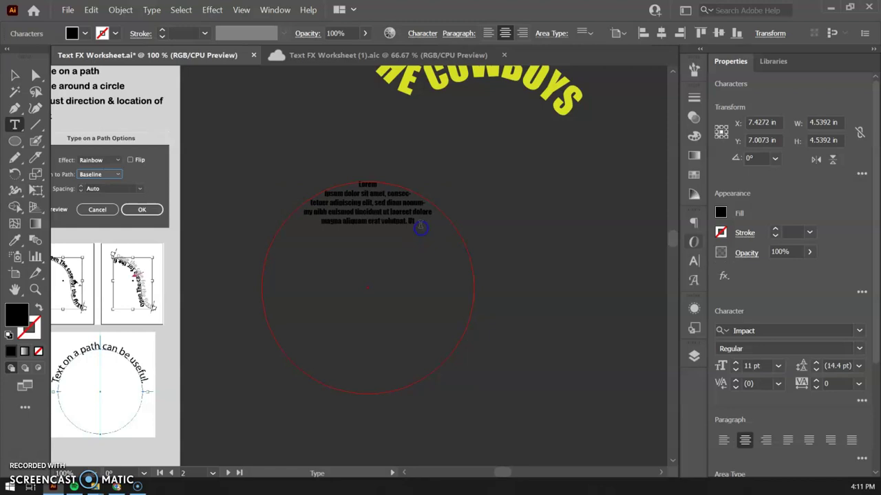
left_click(429, 226)
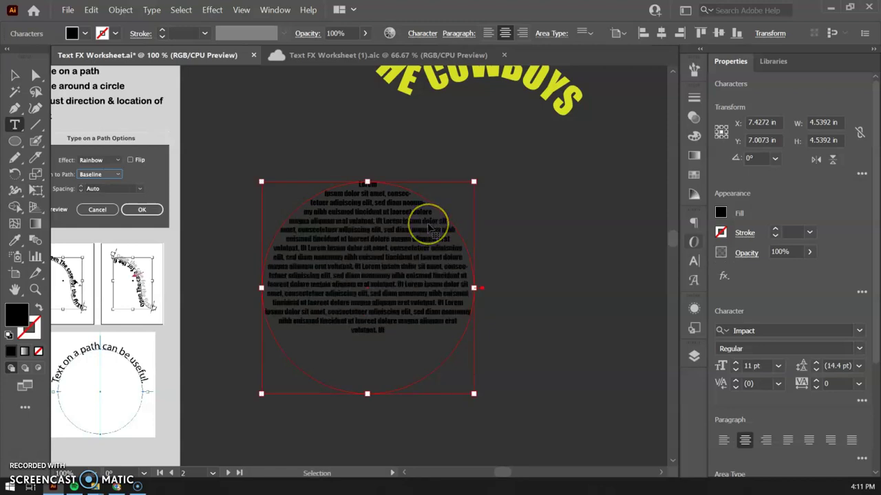
key("ctrl+a")
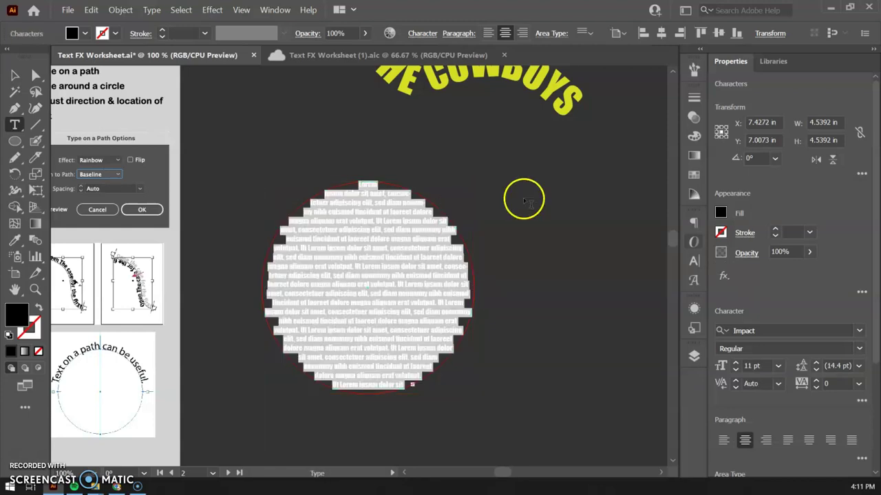
left_click(720, 214)
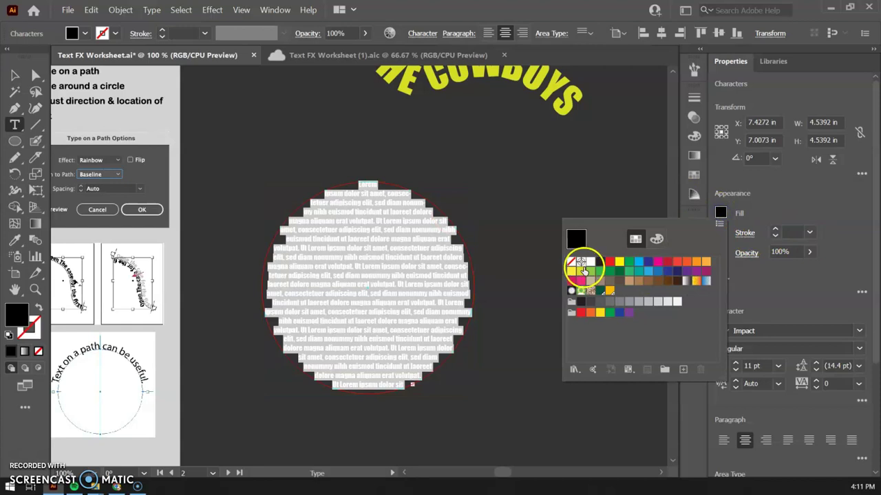
left_click(619, 261)
Move the text-filled circle to the left, then pan to make room on the right
left_click(13, 75)
left_click(288, 116)
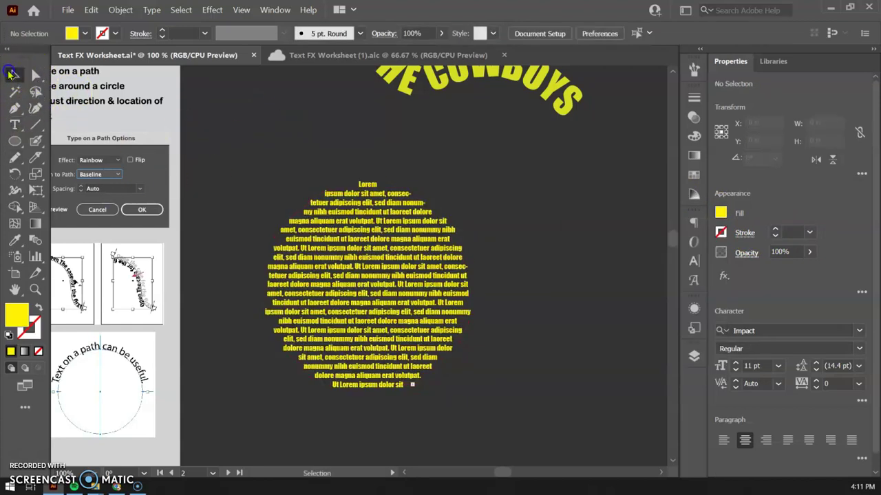
left_click_drag(375, 282, 296, 264)
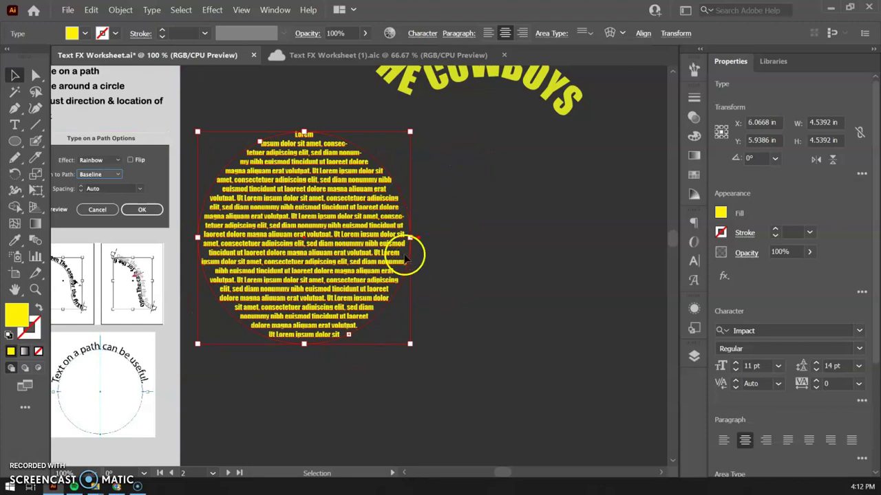
key("space")
left_click_drag(436, 304, 362, 310)
Draw a 4.3431 in yellow circle to the right of the text-filled circle
left_click(15, 141)
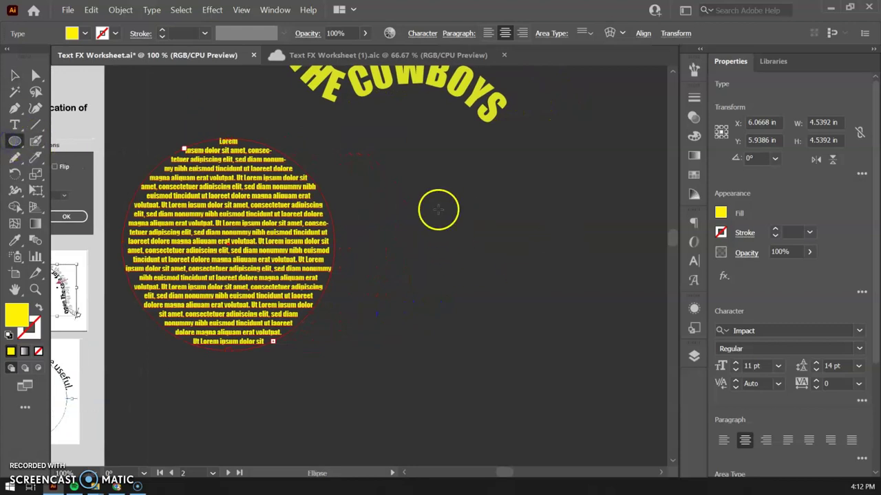
left_click_drag(432, 194, 636, 396)
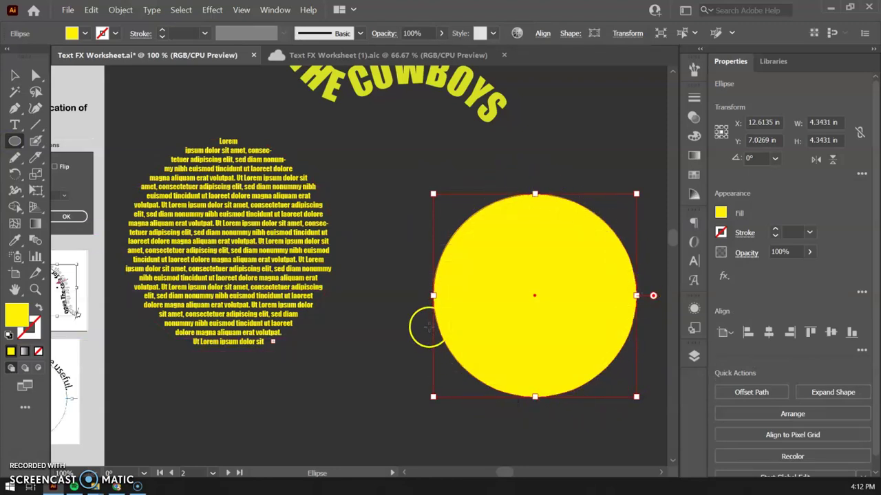
left_click(12, 127)
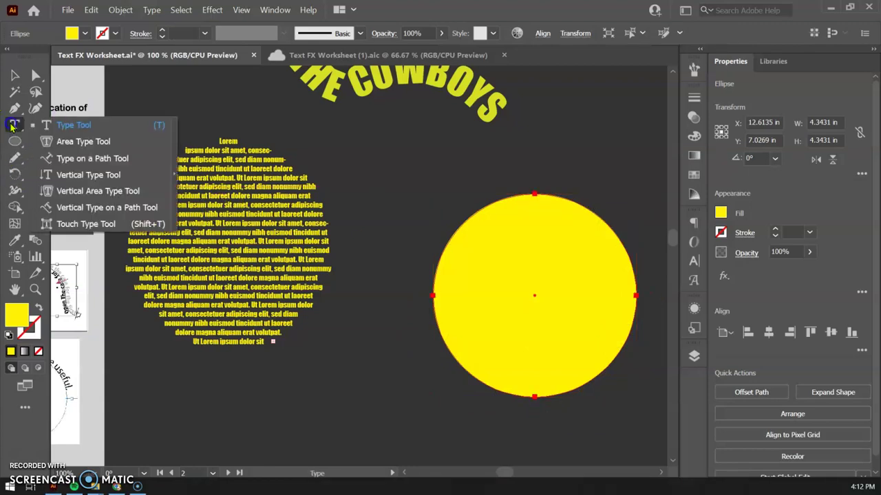
left_click(88, 159)
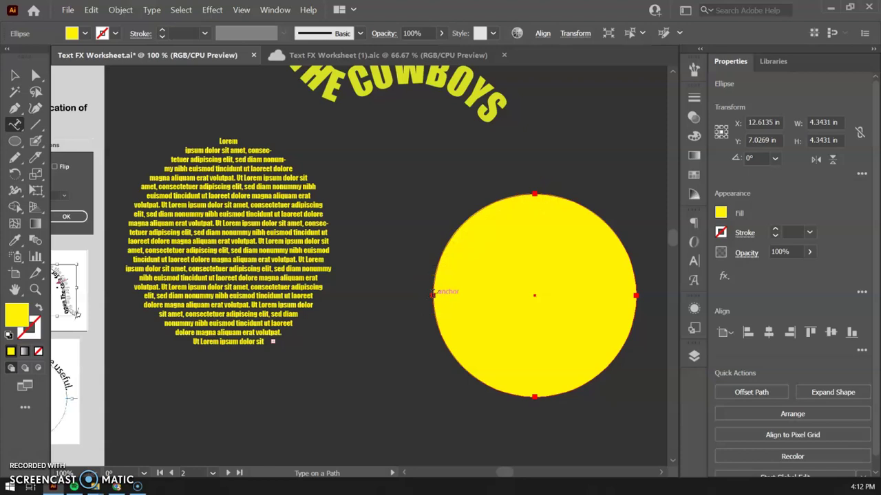
Run 'HOME OF THE COWBOYS' along the new circle's edge in white 33 pt Impact
left_click(432, 292)
key("Escape")
key("ctrl+shift+period")
key("ctrl+shift+period")
key("ctrl+shift+period")
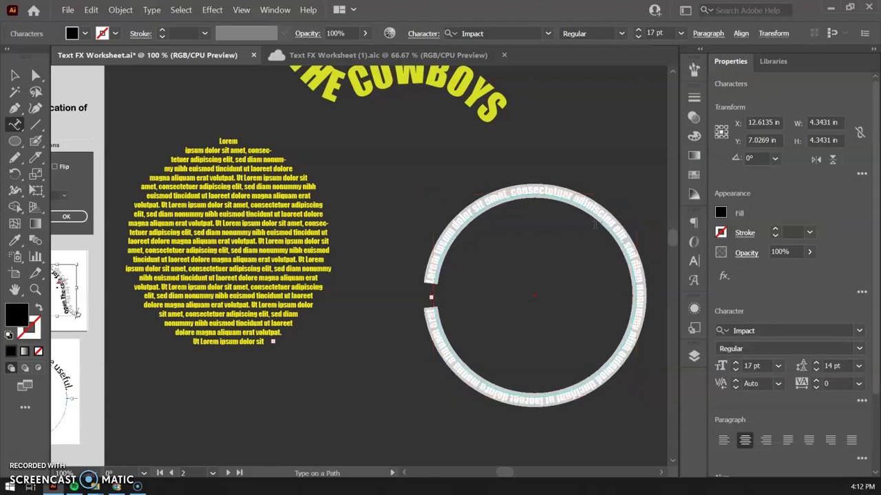
type("NOW")
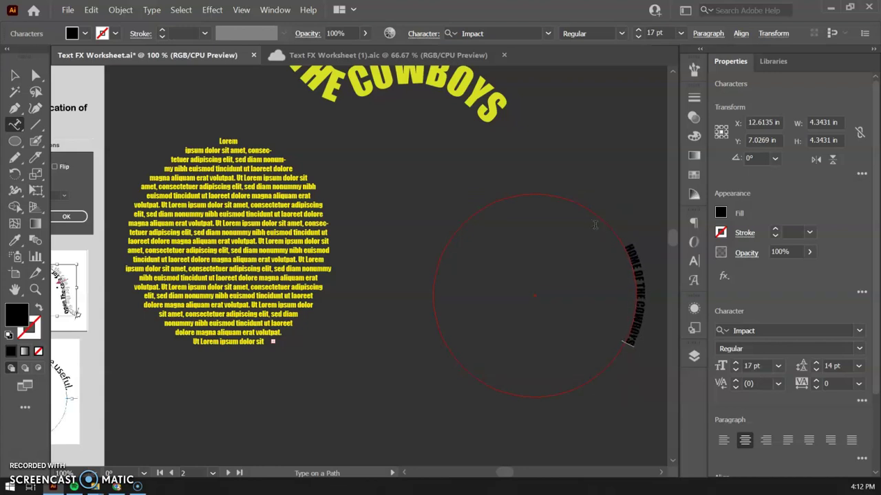
key("ctrl+a")
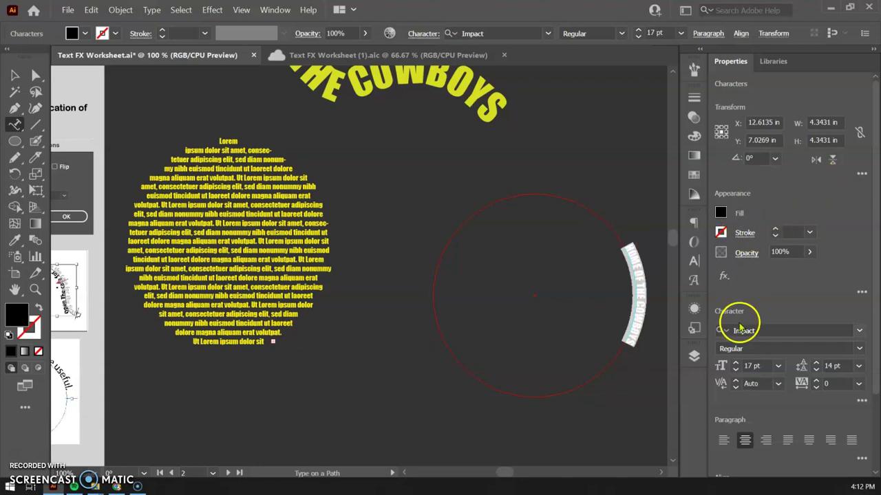
left_click(721, 209)
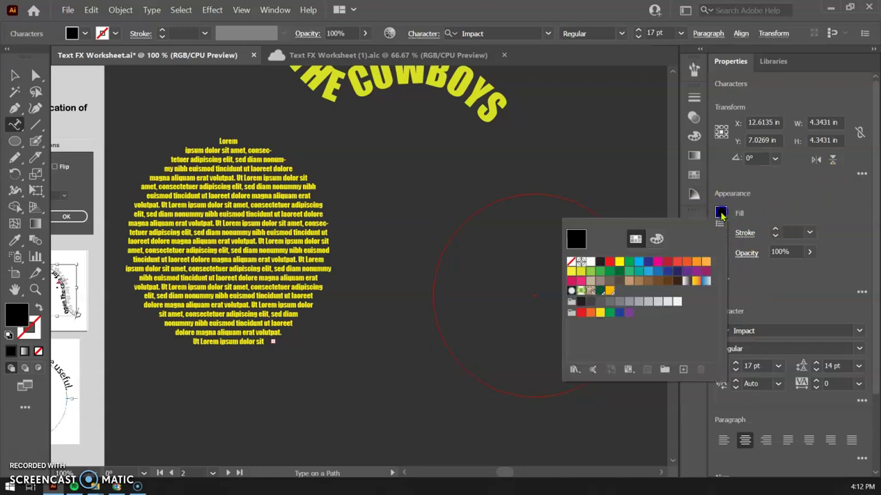
left_click(584, 262)
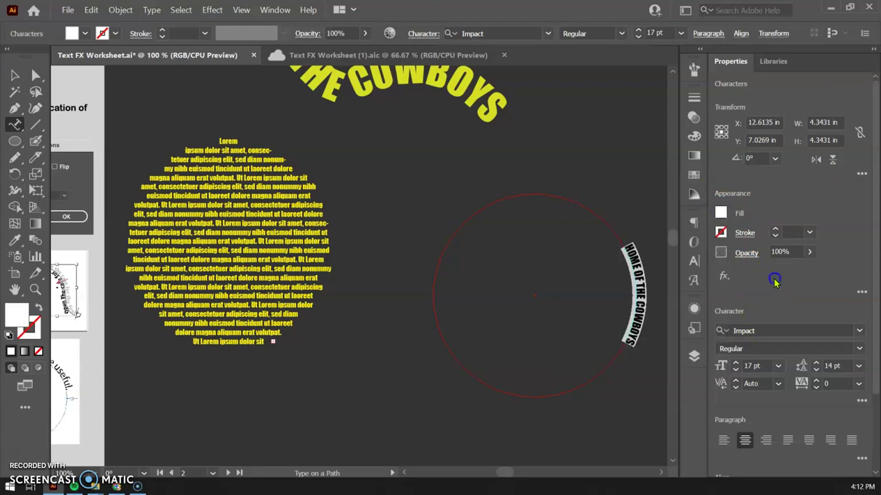
left_click(735, 366)
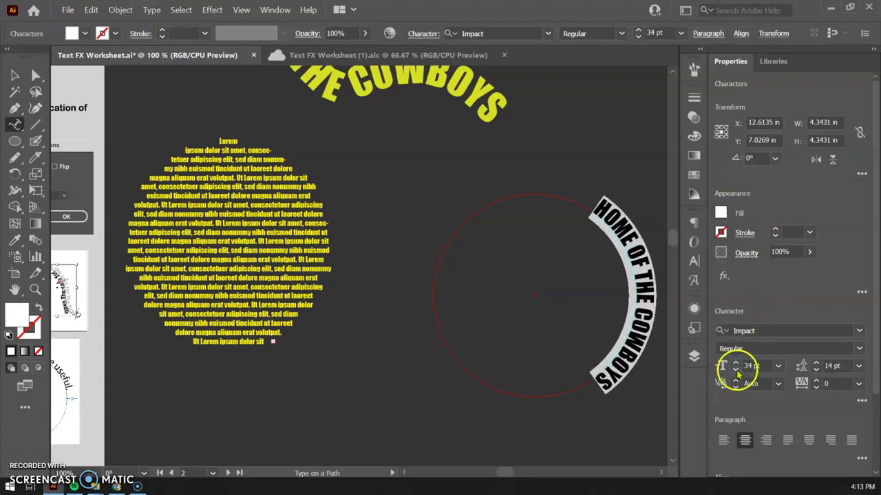
left_click(735, 372)
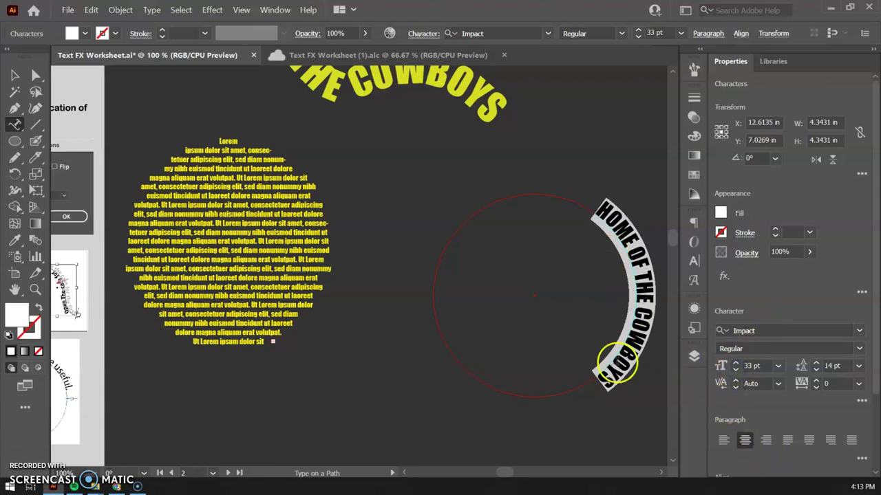
Centre-align HOME OF THE COWBOYS across the circle's top arc and nudge it up-left
left_click(725, 441)
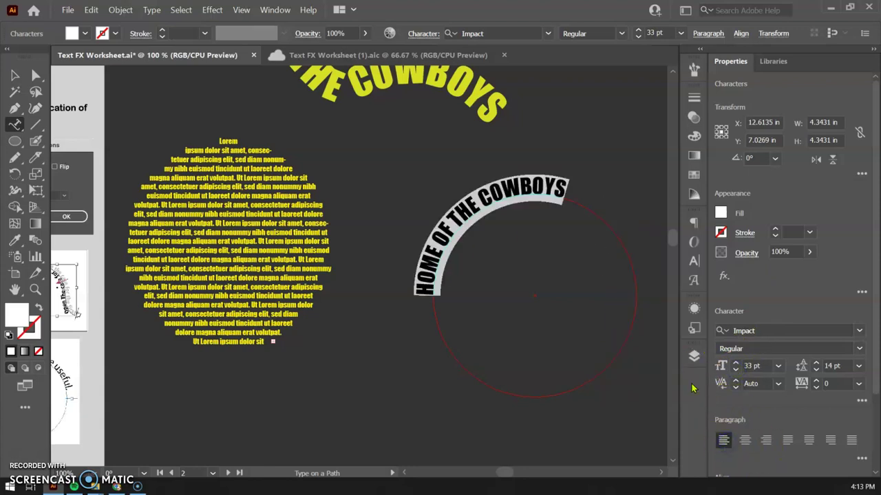
left_click(765, 441)
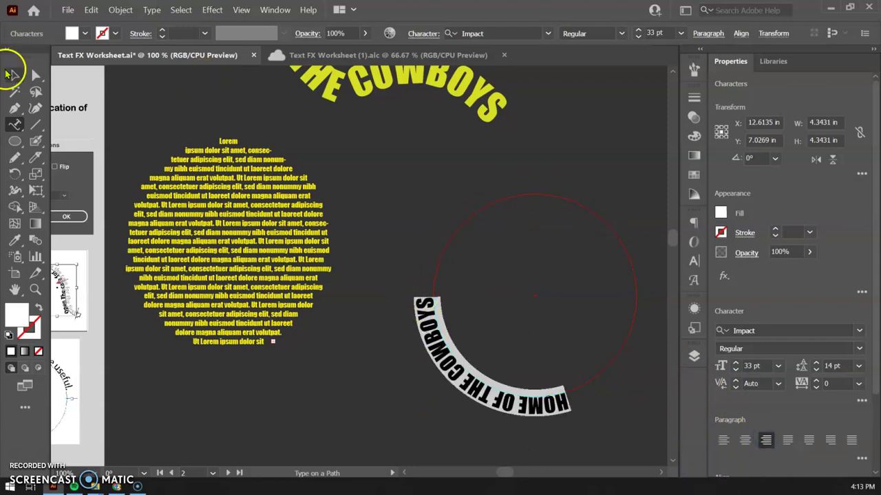
left_click(14, 75)
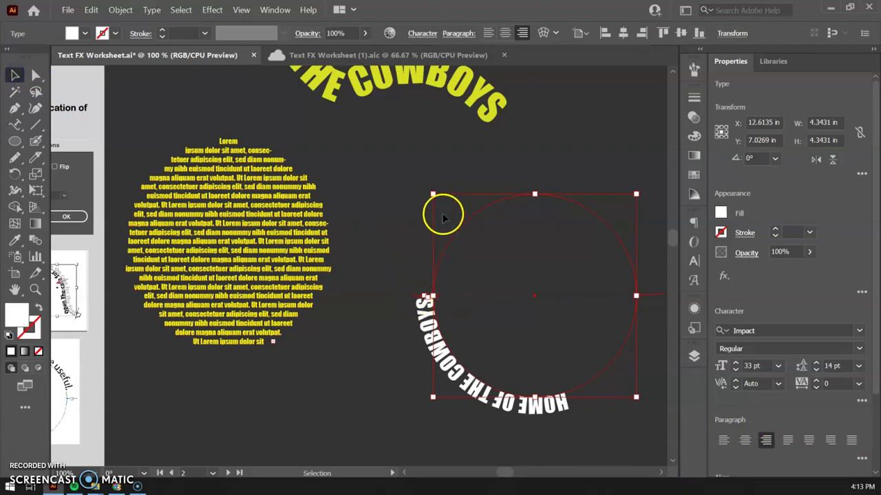
left_click_drag(423, 357, 414, 302)
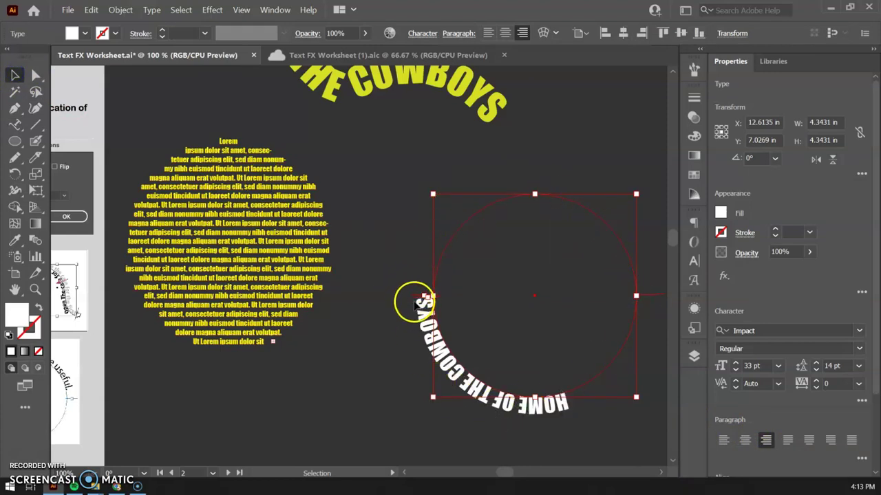
left_click(744, 441)
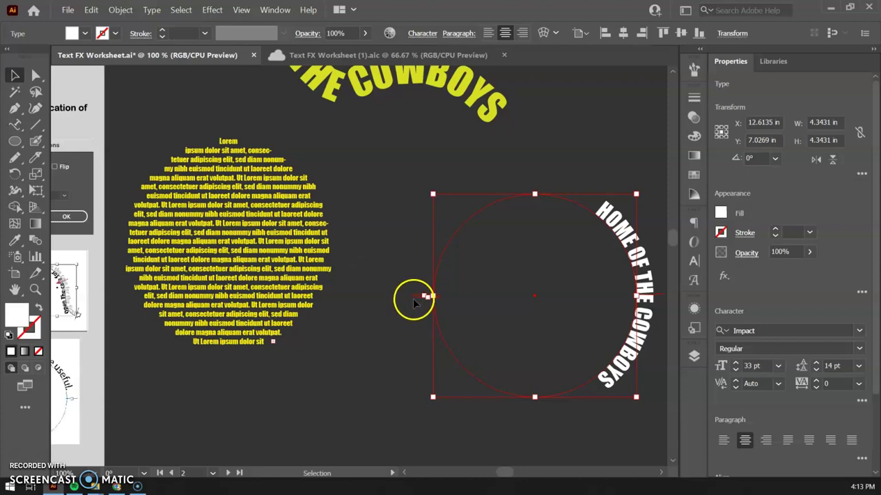
left_click_drag(414, 301, 664, 297)
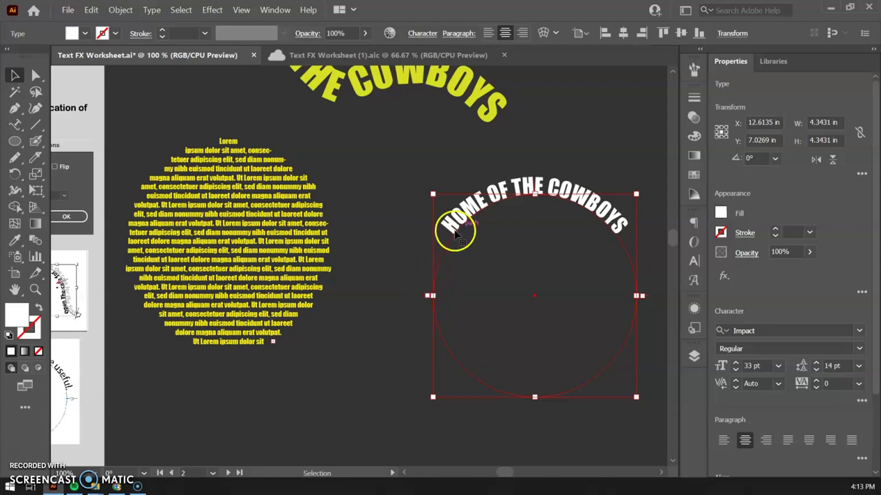
left_click(724, 441)
left_click(745, 440)
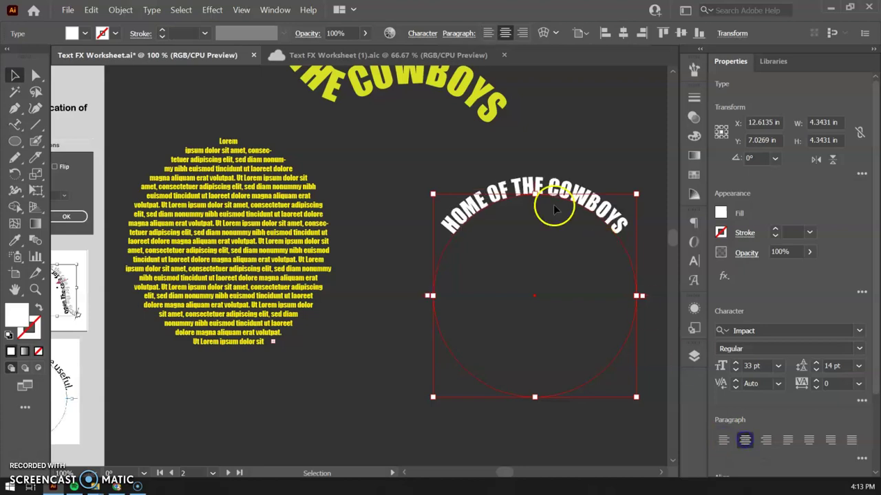
left_click(588, 137)
left_click_drag(585, 196, 536, 173)
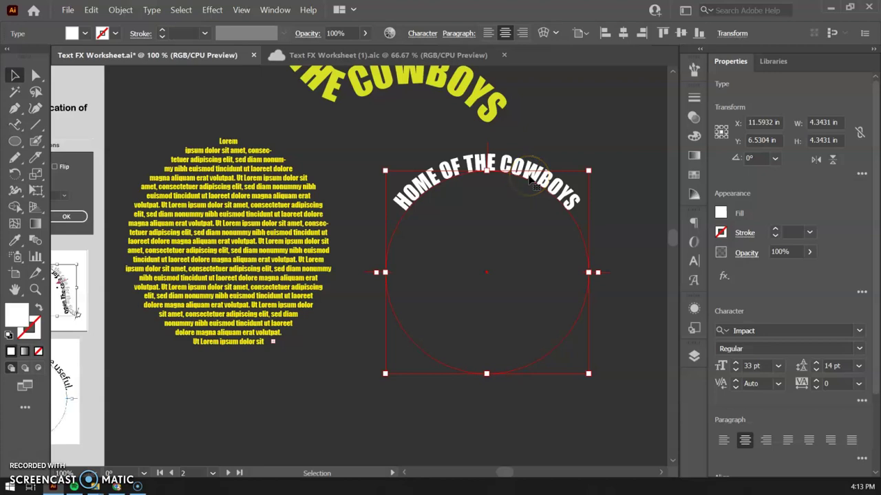
left_click_drag(530, 178, 535, 253)
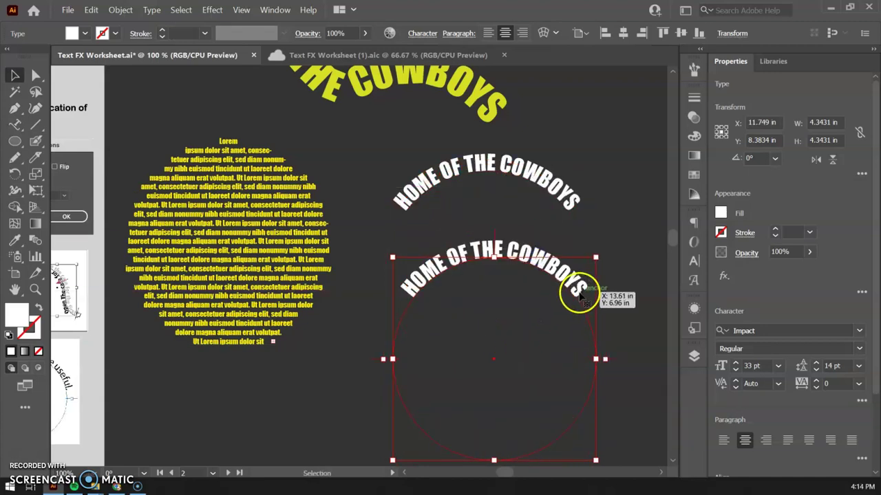
mouse_move(616, 362)
left_mouse_down()
mouse_move(594, 403)
mouse_move(452, 419)
mouse_move(394, 384)
mouse_move(387, 355)
mouse_move(409, 286)
mouse_move(587, 270)
mouse_move(611, 364)
left_mouse_up()
left_click_drag(388, 386, 380, 356)
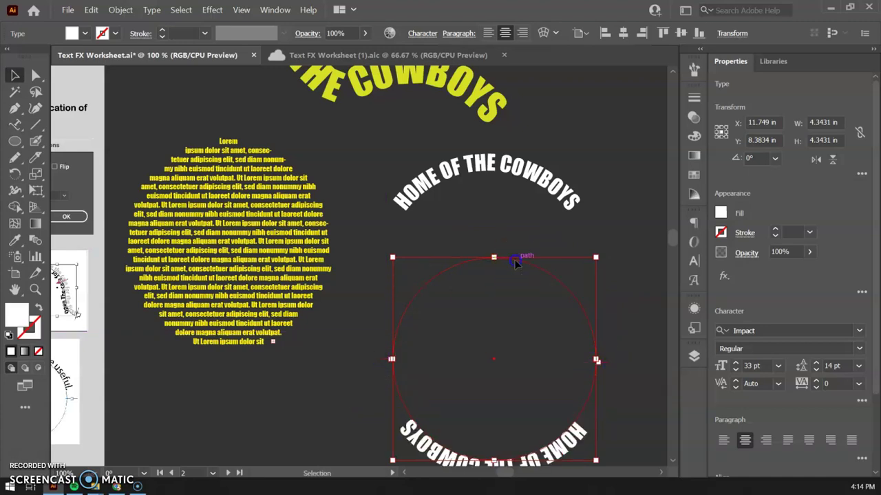
left_click_drag(514, 260, 507, 163)
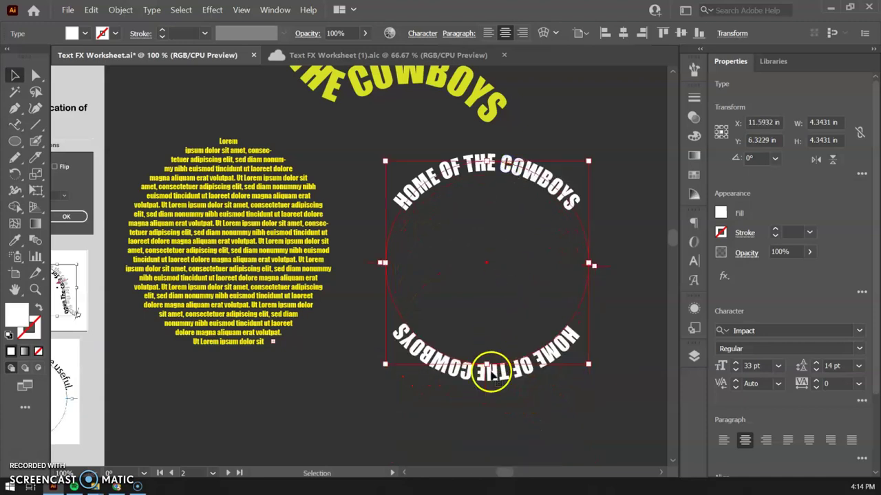
left_click_drag(489, 375, 483, 356)
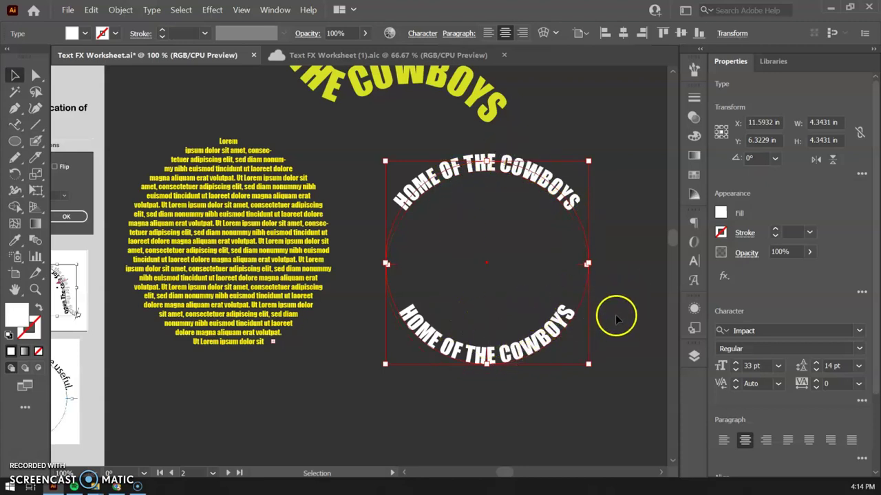
left_click(512, 332)
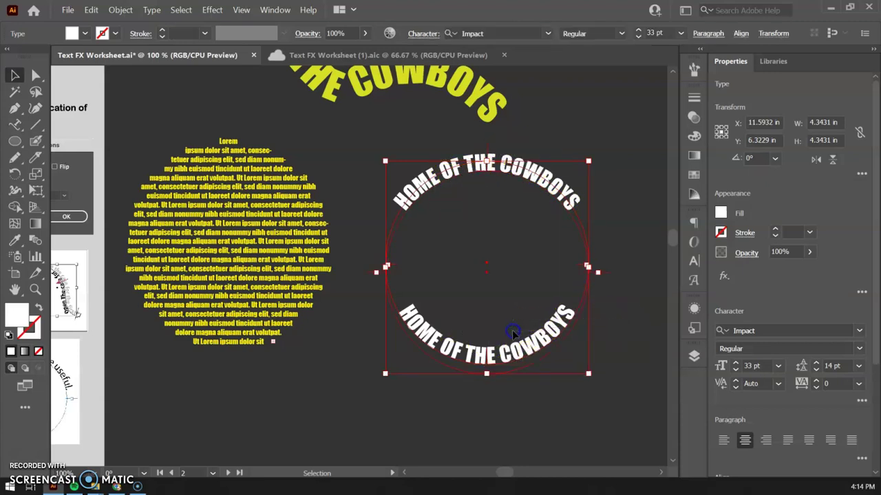
left_click(583, 408)
left_click_drag(507, 368, 462, 430)
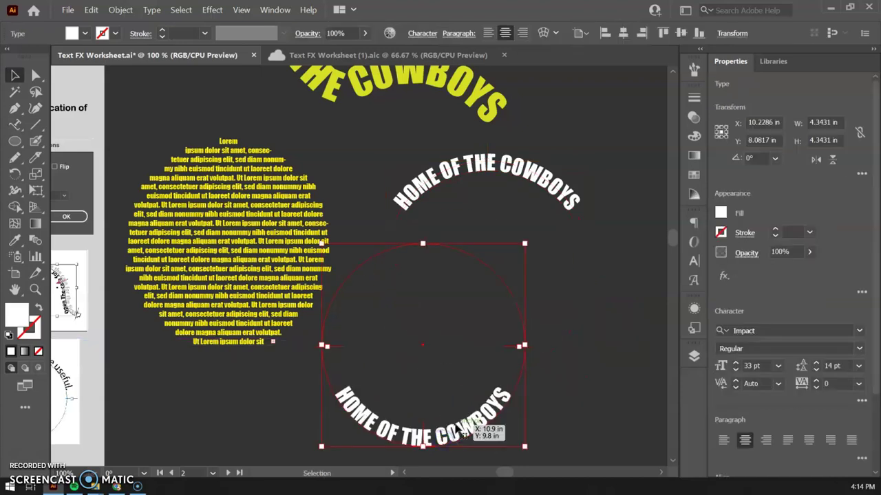
key("Delete")
Open Type on a Path Options for the top-arc text with Preview on, leaving Flip off
left_click(467, 164)
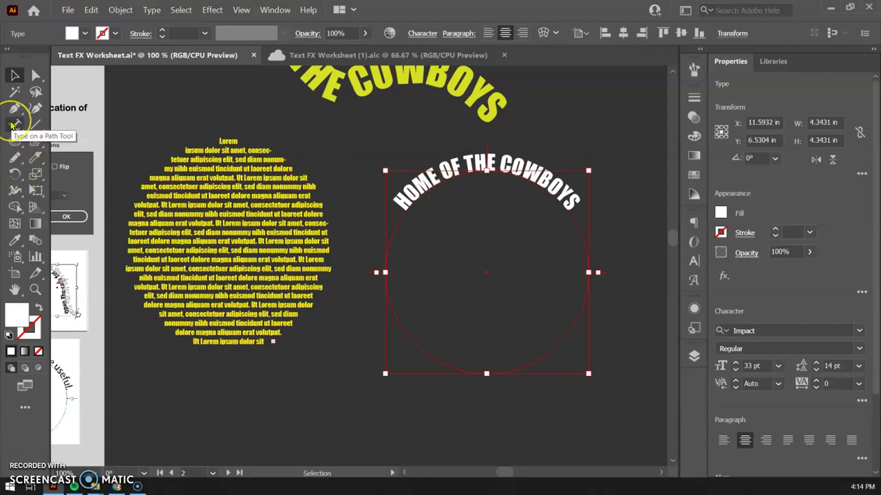
double_click(12, 125)
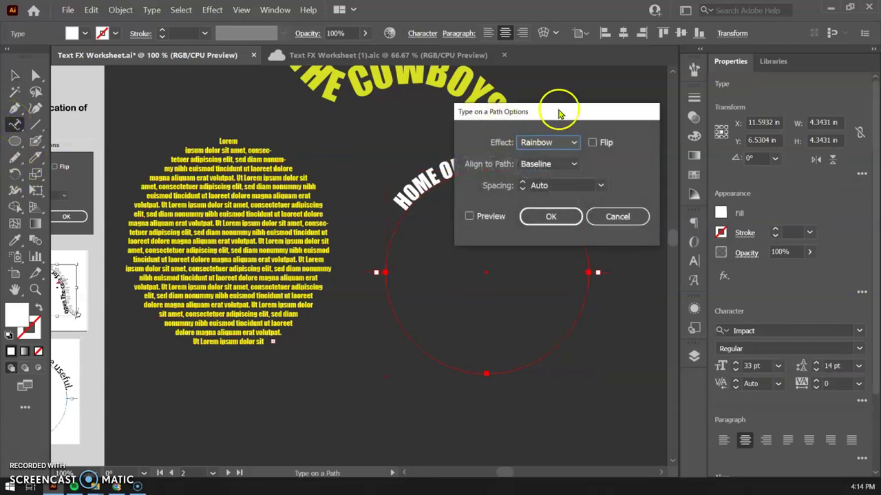
left_click_drag(560, 114, 273, 134)
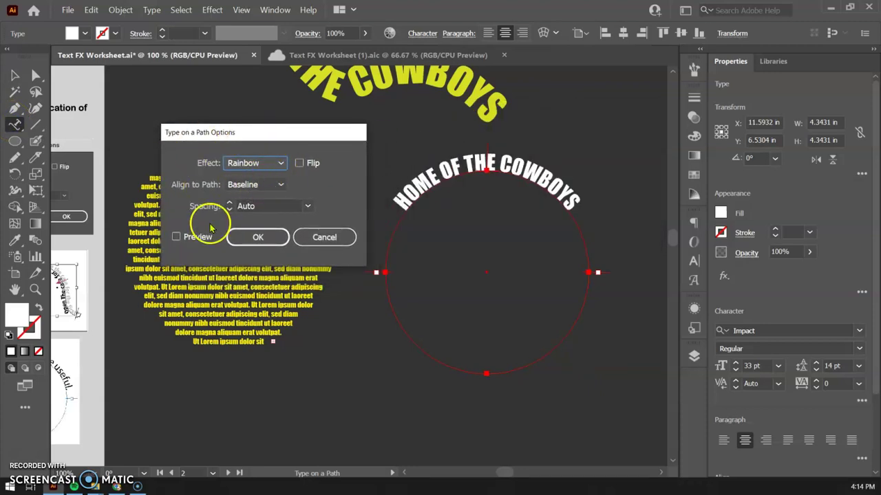
left_click(177, 237)
left_click(299, 163)
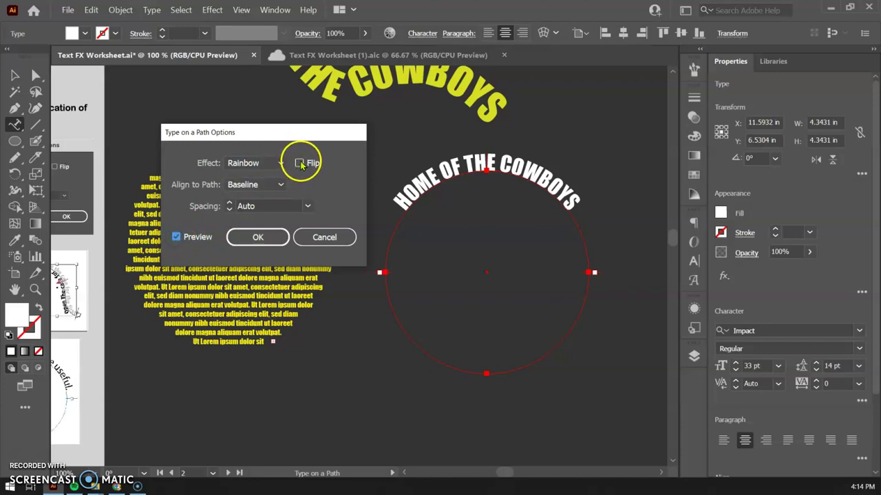
left_click(300, 164)
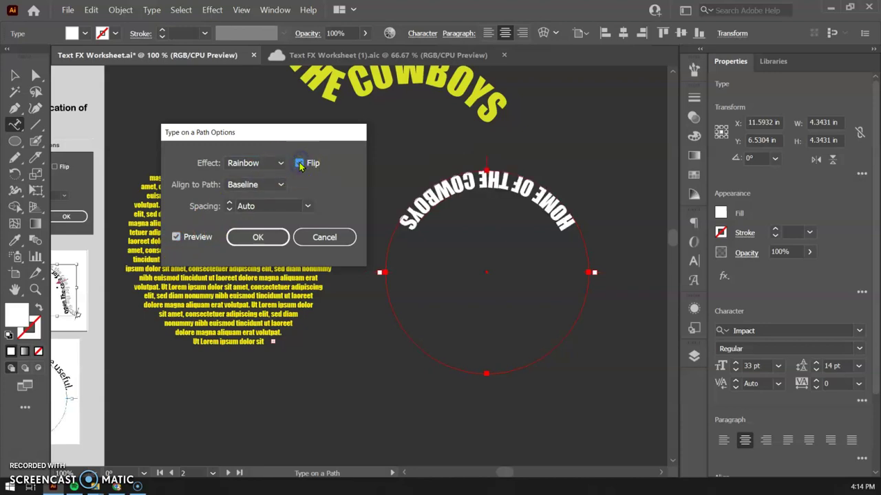
left_click(300, 164)
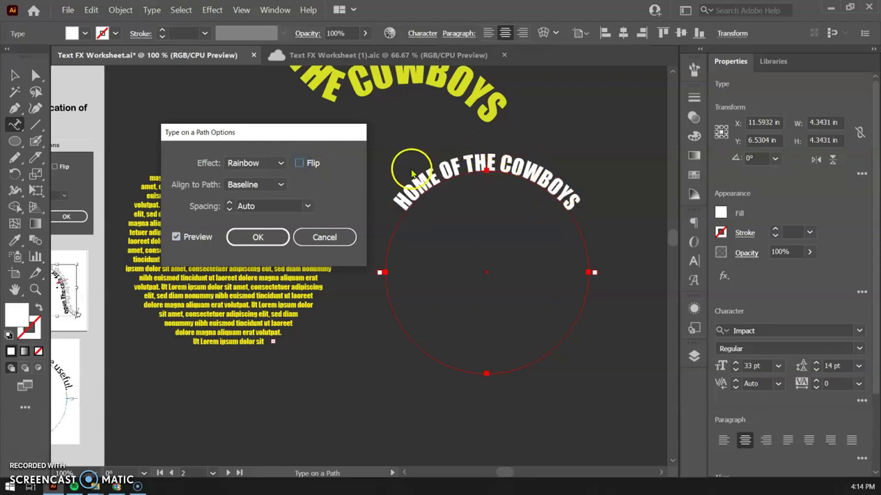
left_click(301, 163)
left_click(300, 164)
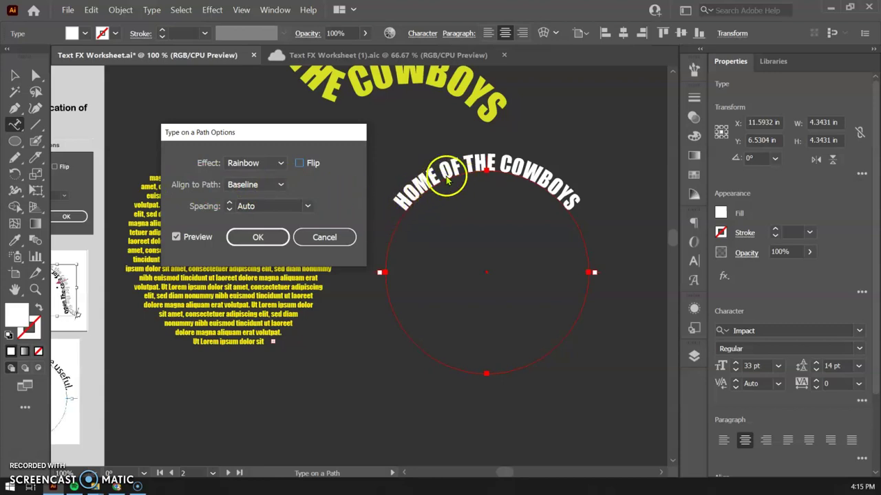
Set Align to Path to Center, keep the Rainbow effect, and apply the options
left_click(278, 185)
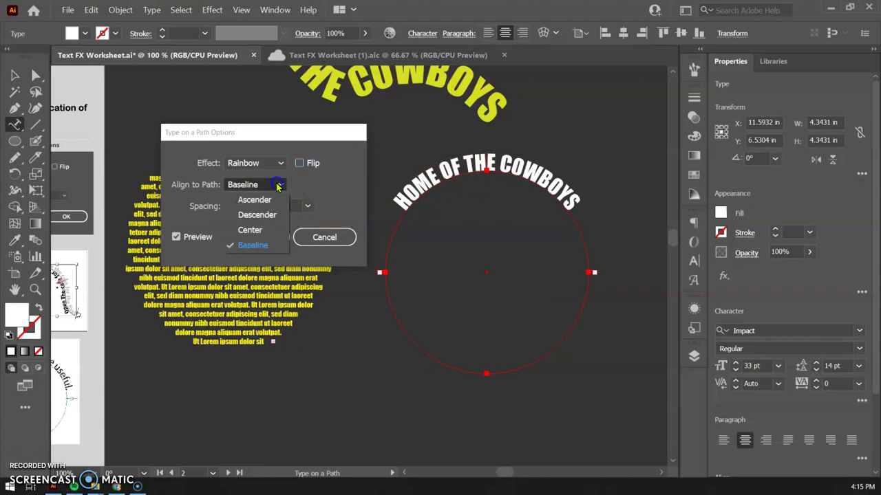
left_click(261, 231)
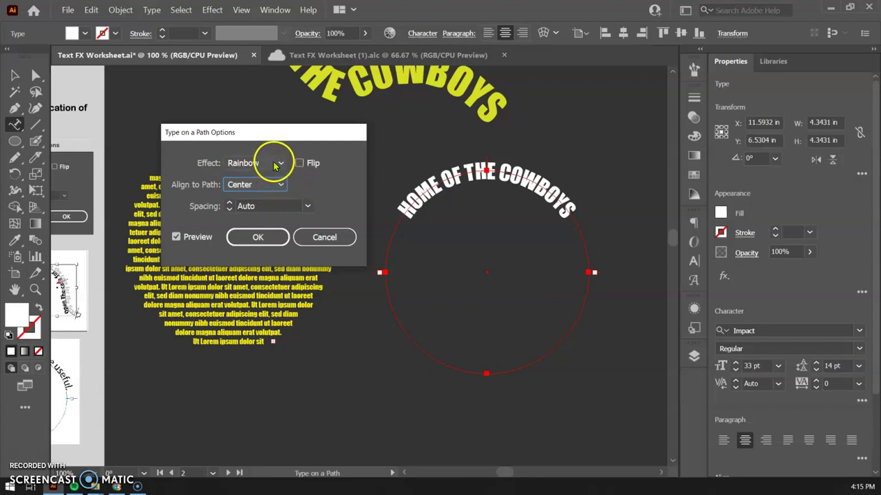
left_click(280, 163)
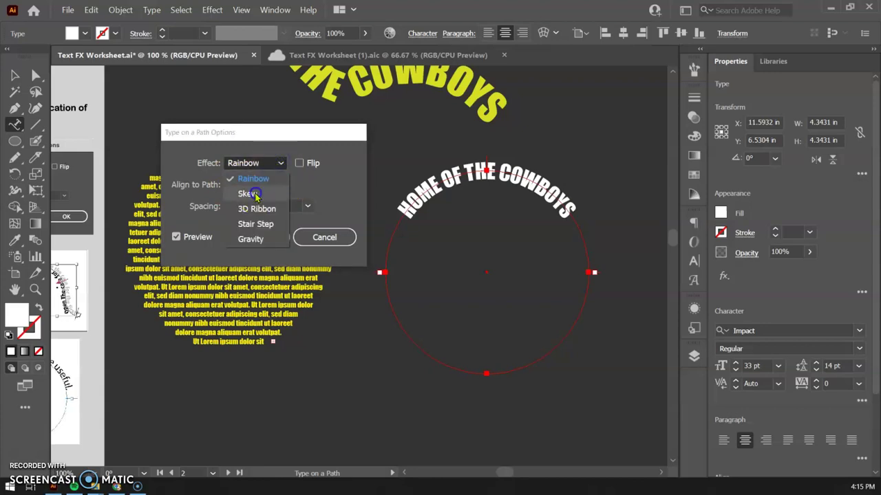
left_click(249, 193)
left_click(263, 163)
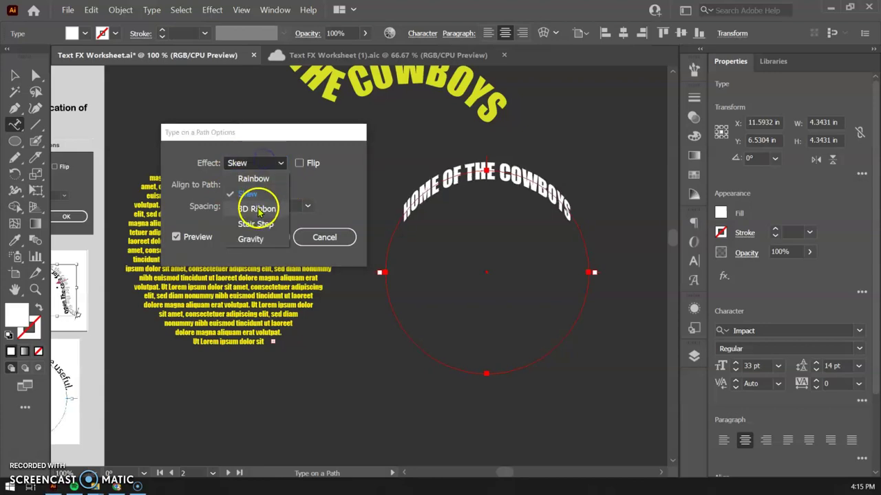
left_click(256, 207)
left_click(260, 166)
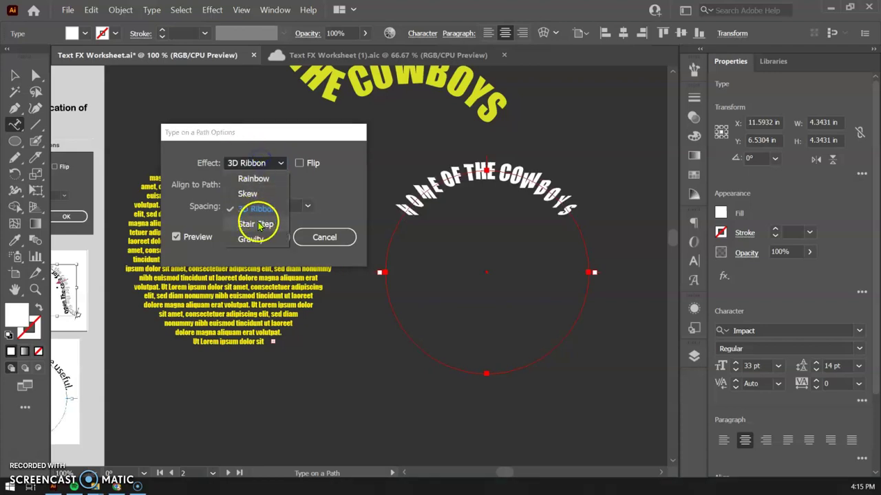
left_click(257, 221)
left_click(256, 159)
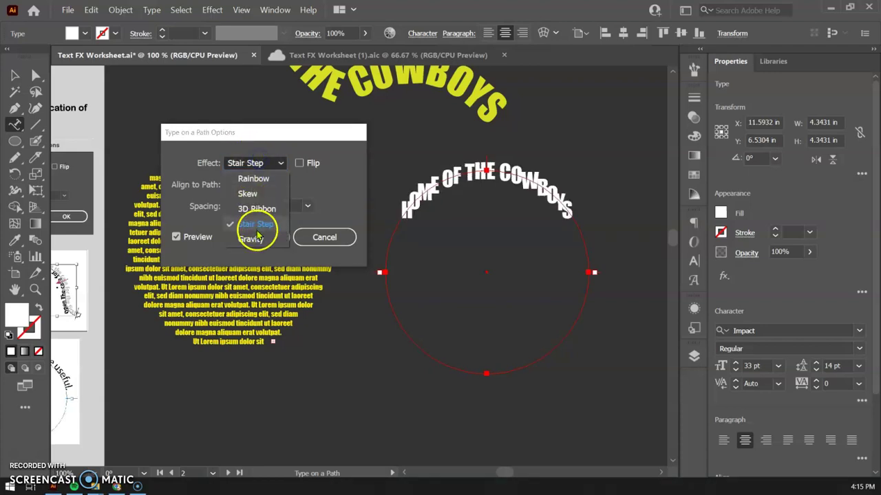
left_click(258, 239)
left_click(265, 163)
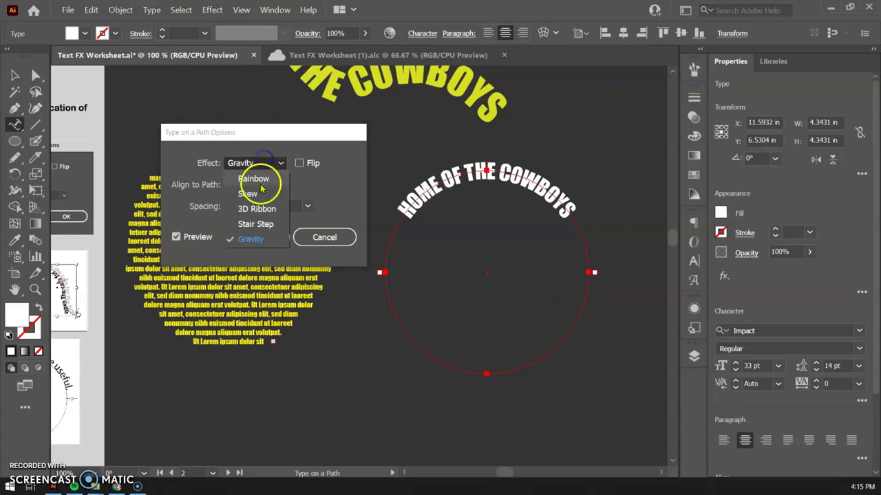
left_click(254, 180)
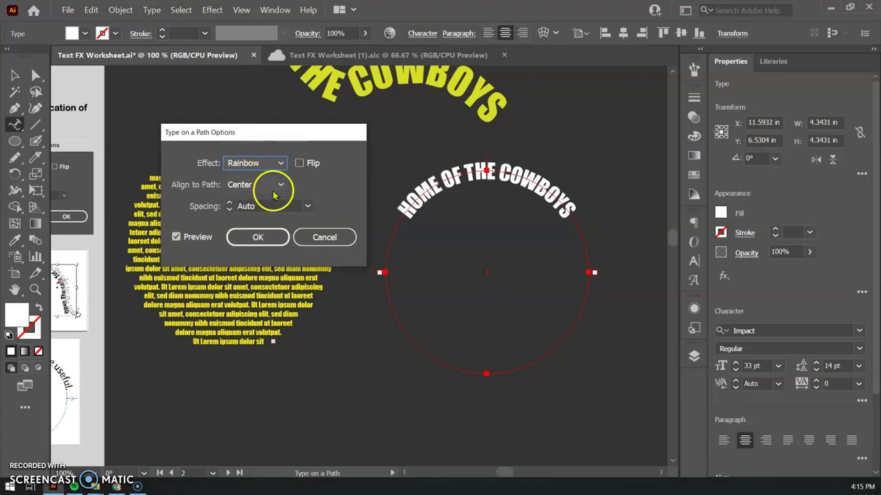
left_click(261, 238)
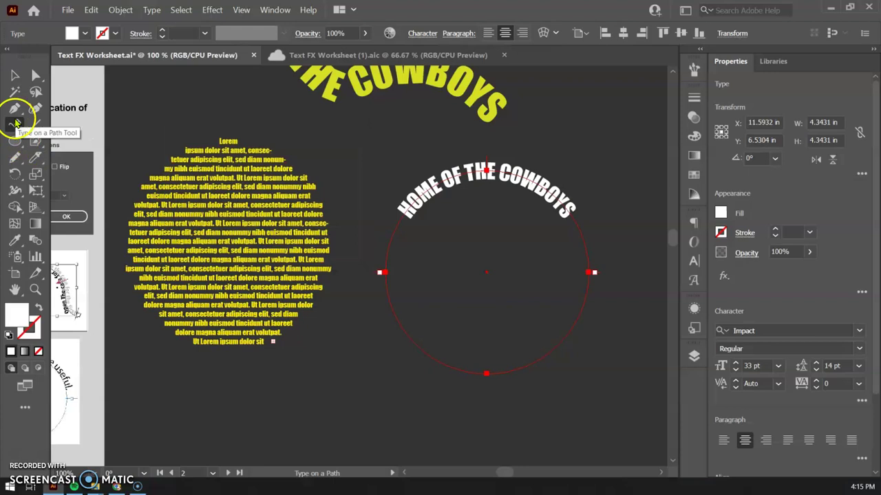
Rotate a copy of the circle text 180° and line it up over the original
left_click(15, 73)
left_click_drag(468, 175, 532, 240)
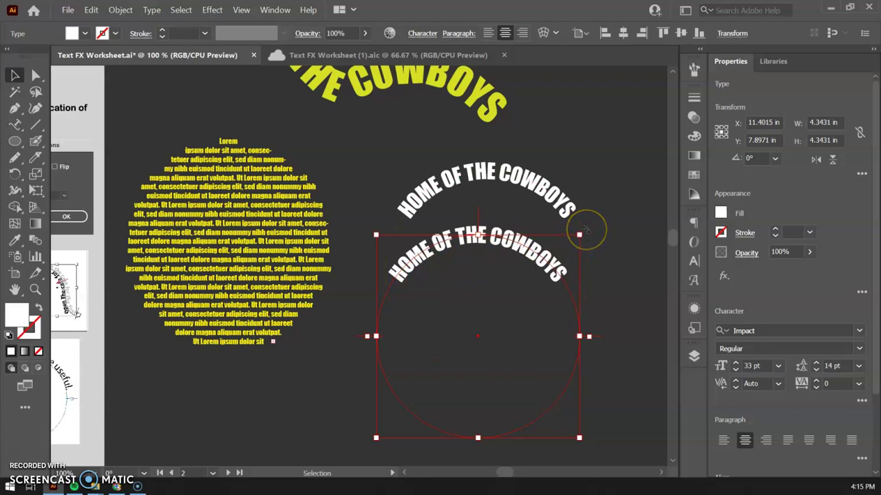
left_click_drag(584, 230, 398, 380)
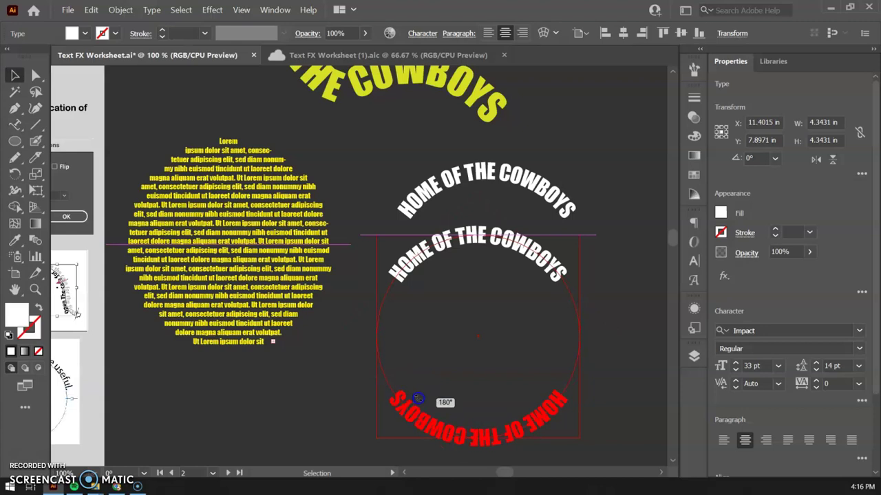
left_click_drag(417, 398, 418, 399)
left_click_drag(494, 441, 507, 381)
Horizontally centre the lower upside-down text on the badge, then deselect it
left_click(590, 172)
left_click_drag(578, 138, 446, 370)
left_click(634, 252)
left_click_drag(506, 358, 490, 387)
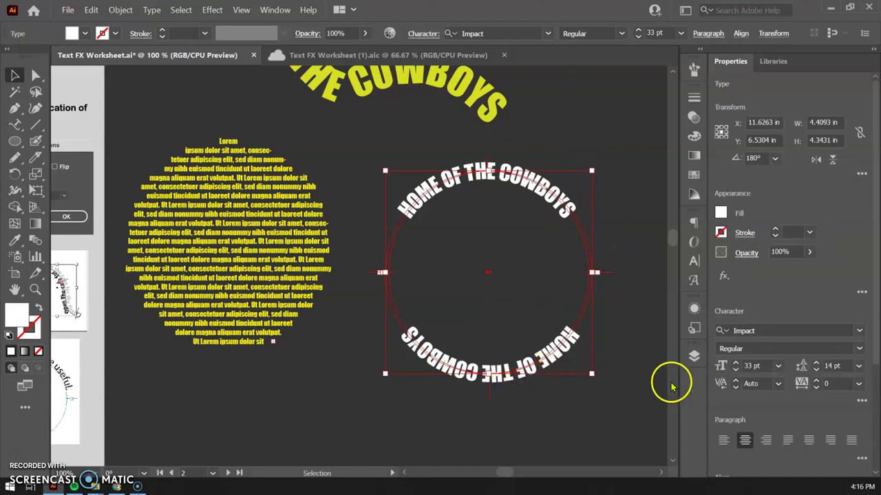
scroll(784, 375, "down", 3)
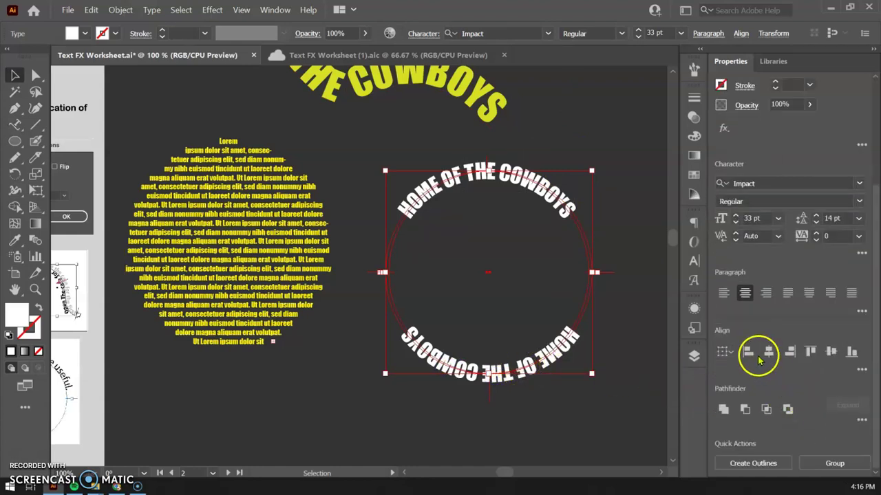
left_click(766, 353)
left_click(810, 352)
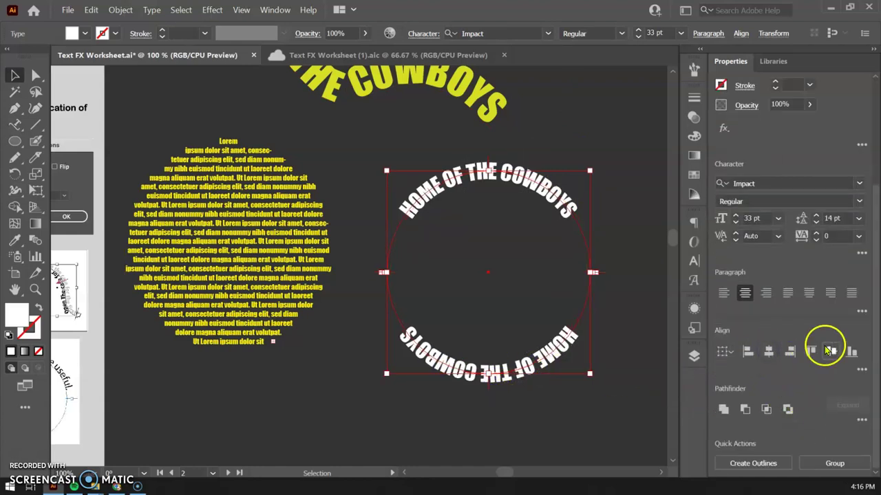
left_click(622, 261)
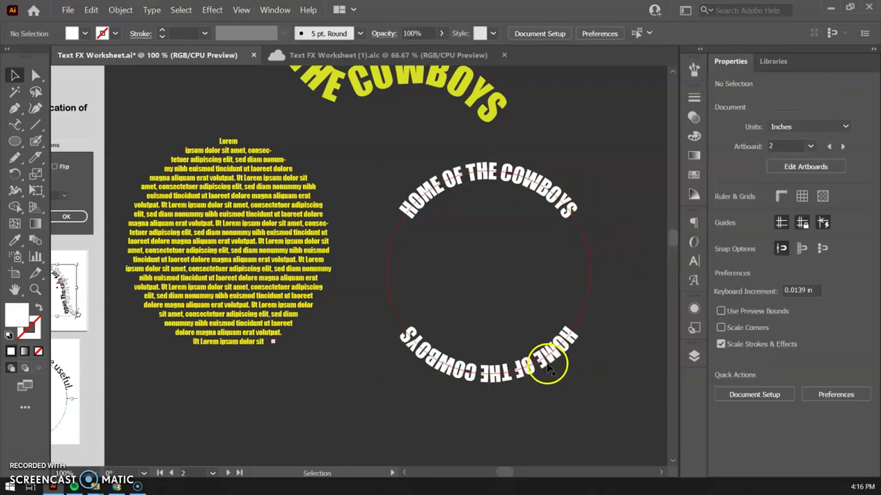
Enable Flip in Type on a Path Options so the bottom slogan reads upright
left_click(513, 377)
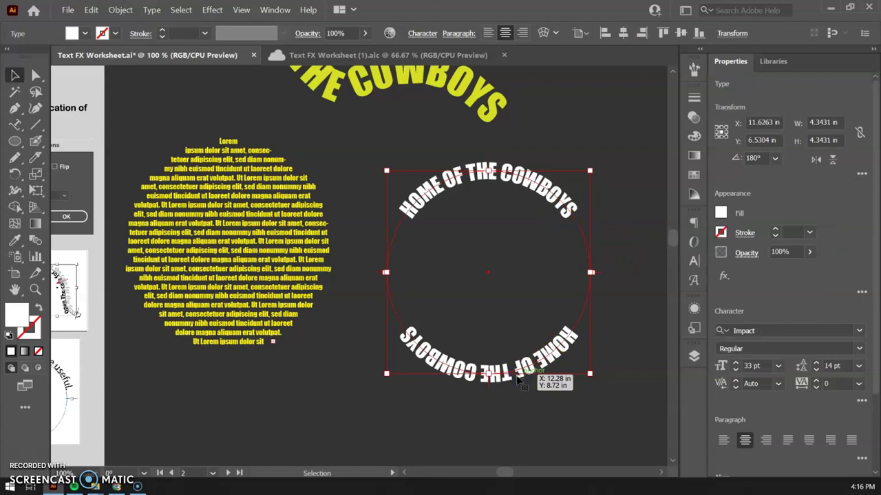
double_click(14, 127)
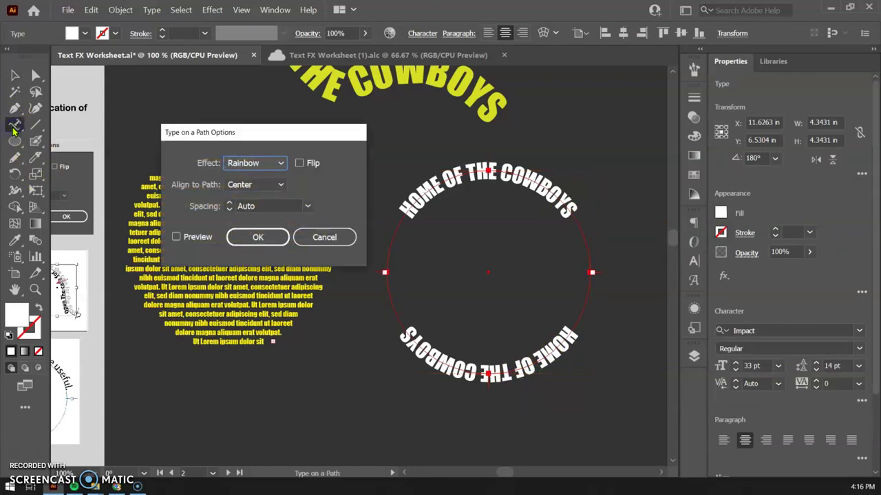
left_click(197, 237)
left_click(304, 162)
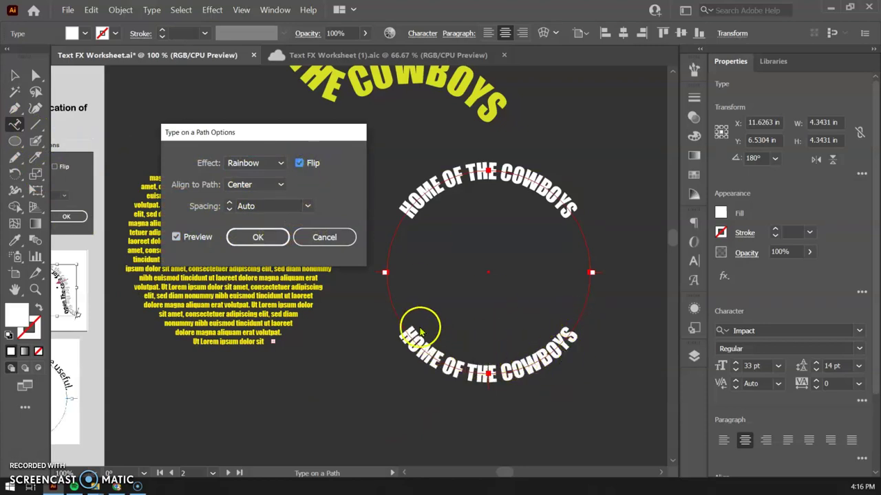
left_click(266, 237)
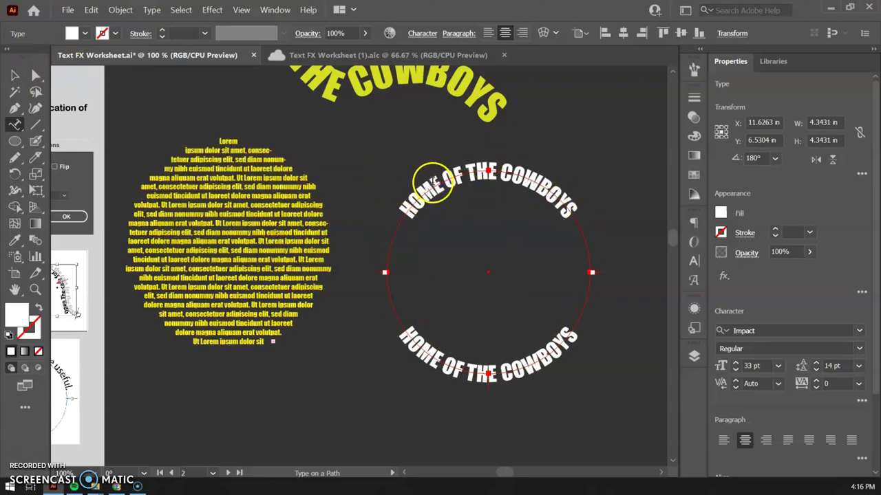
Change the top text to 'CANYON COWBOYS' at 39 pt with tracking 100
triple_click(432, 180)
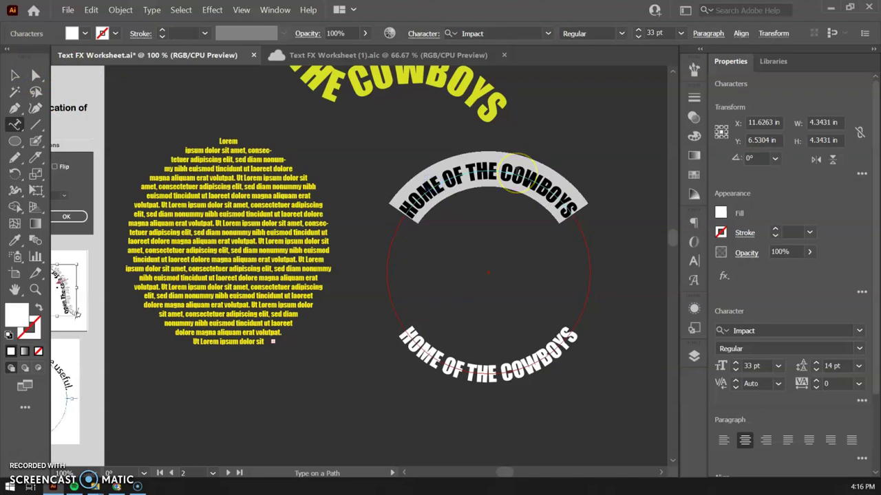
type("CANOYH")
key("BackSpace")
key("BackSpace")
type("ON COWBOYS")
key("ctrl+a")
key("ctrl+shift+period")
key("ctrl+shift+period")
key("ctrl+shift+period")
left_click(556, 167)
left_click(860, 366)
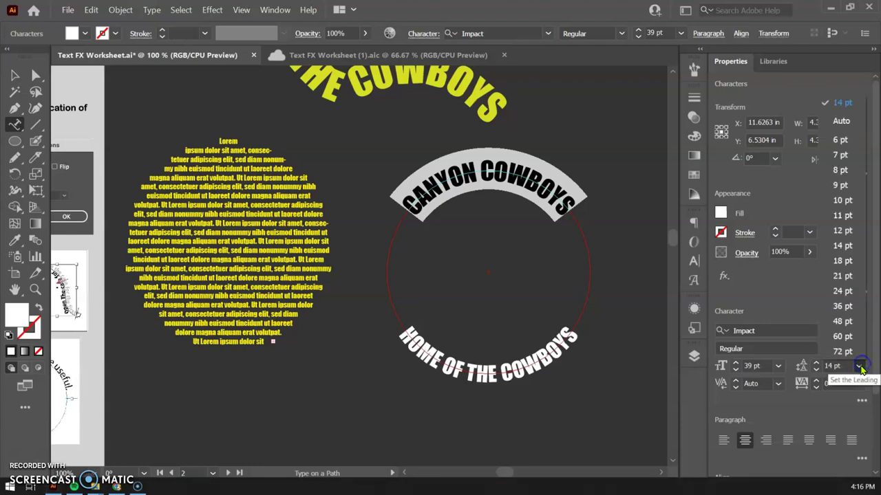
left_click(859, 383)
left_click(859, 384)
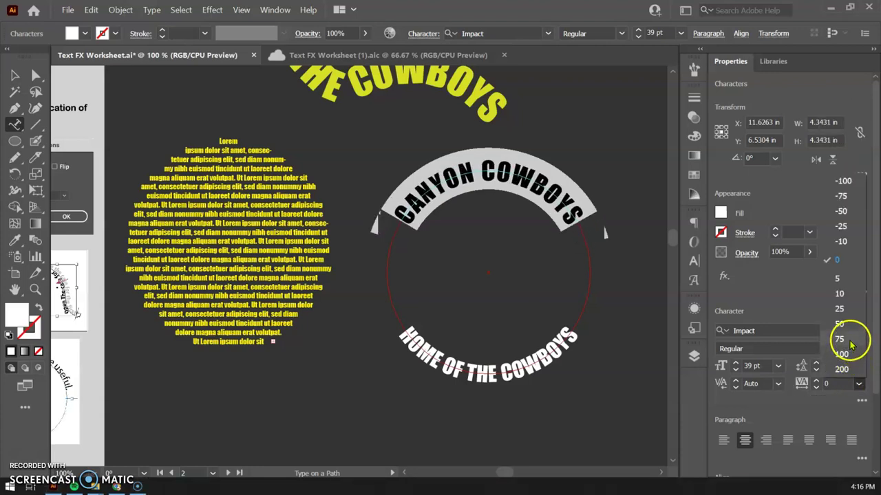
left_click(849, 353)
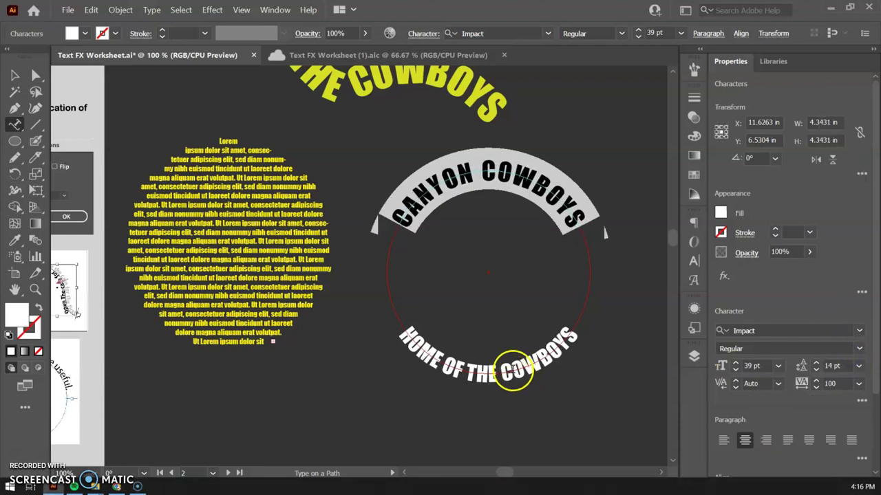
Set the bottom HOME OF THE COWBOYS text's tracking to 100
left_click(513, 371)
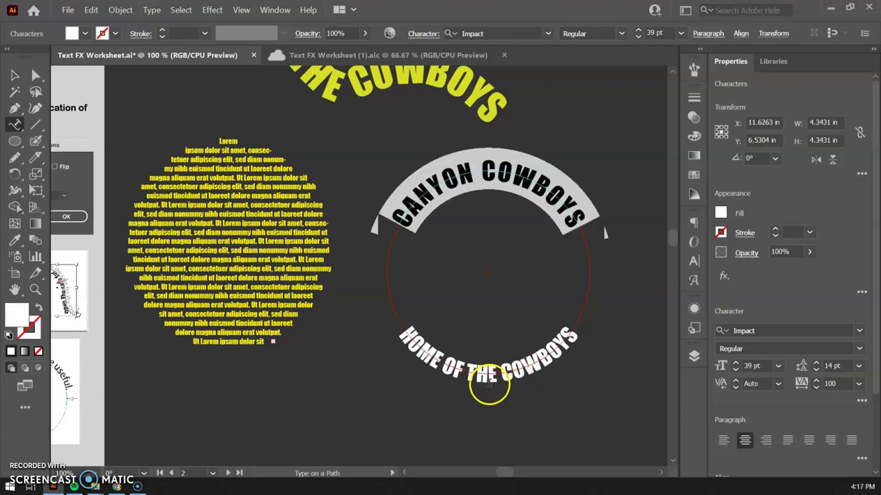
triple_click(489, 383)
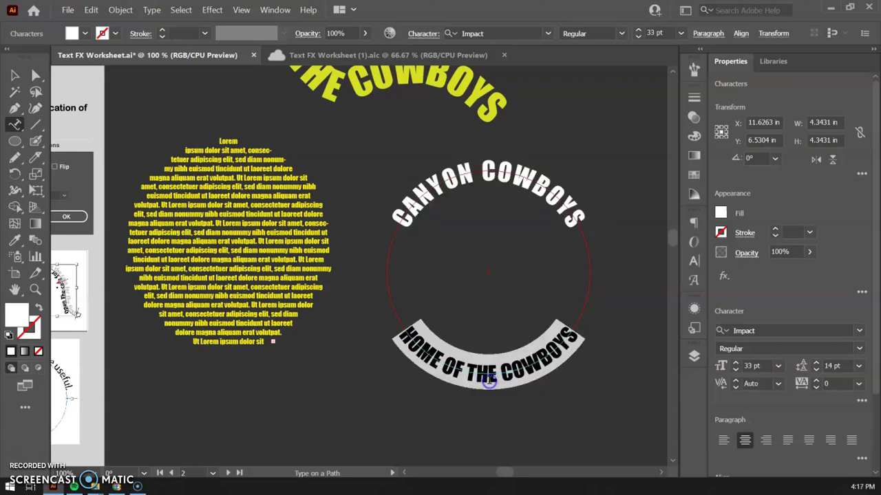
left_click(858, 383)
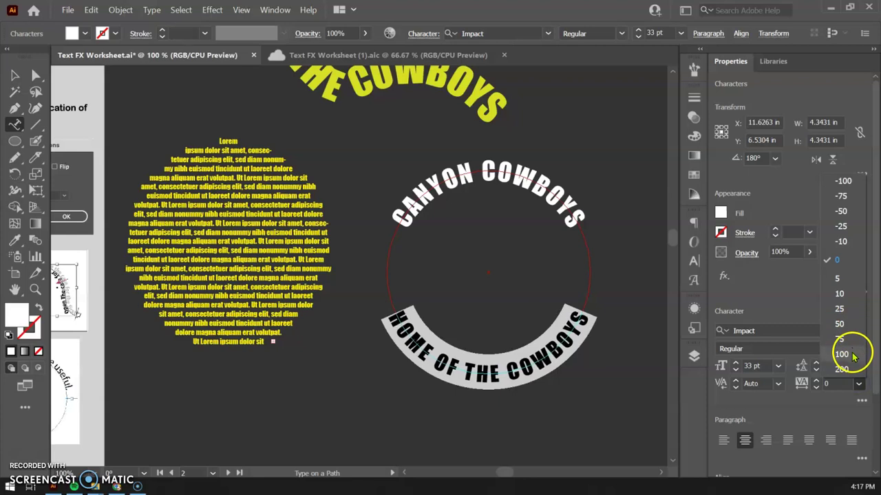
left_click(842, 354)
left_click(15, 73)
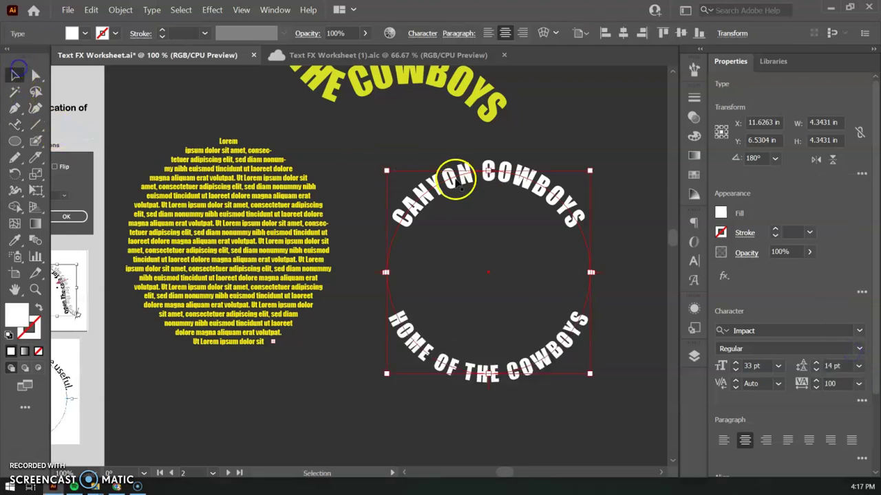
left_click(353, 144)
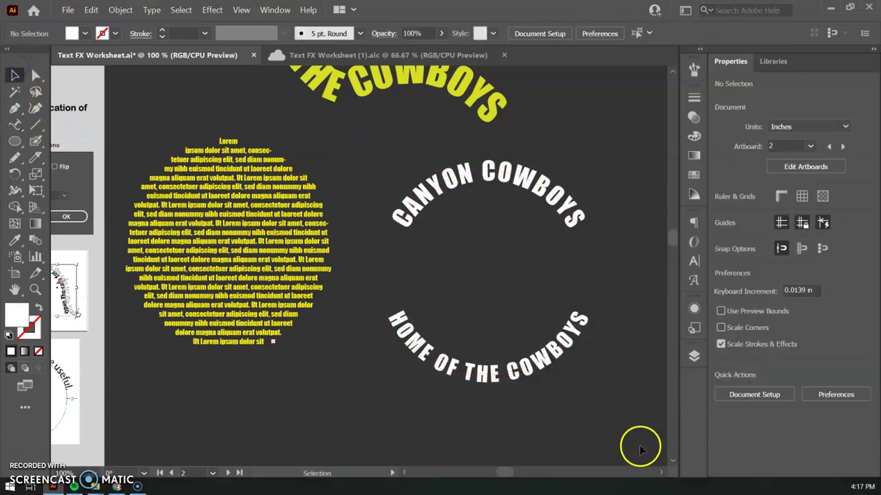
Draw a white five-pointed star in the centre of the badge
left_click_drag(14, 141, 59, 190)
left_click_drag(16, 140, 69, 207)
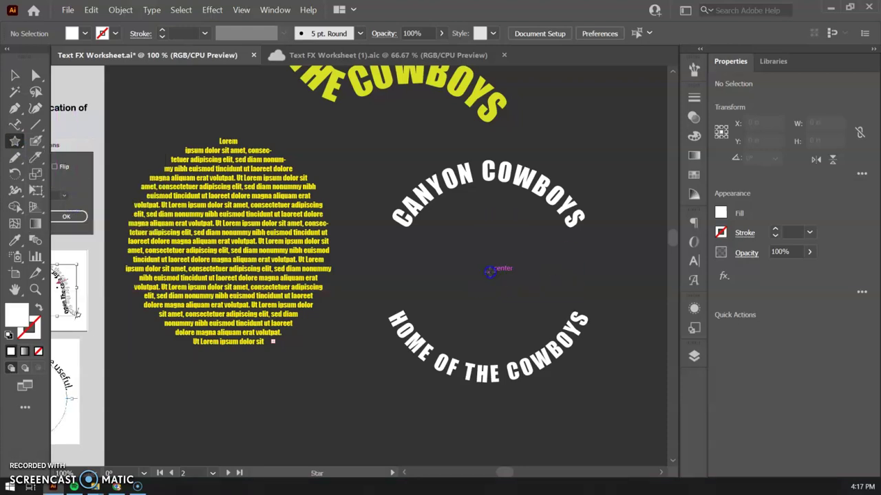
mouse_move(490, 270)
left_mouse_down()
mouse_move(544, 334)
mouse_move(535, 336)
left_mouse_up()
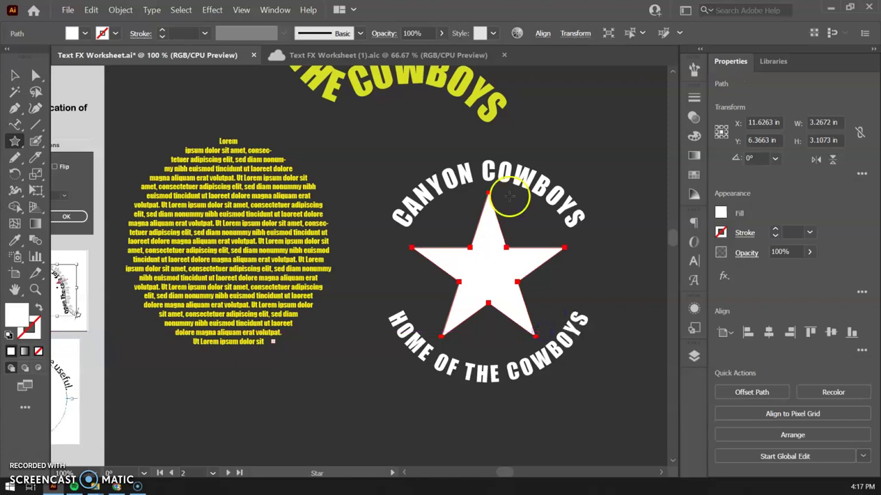
left_click(14, 74)
Draw an unfilled white ring with a 7 pt stroke around the star and text
left_click_drag(15, 140, 77, 176)
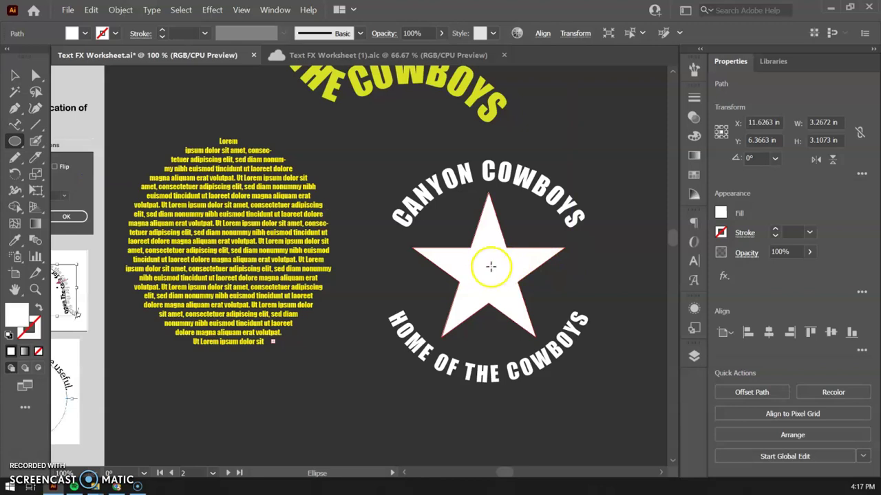
left_click_drag(489, 272, 608, 397)
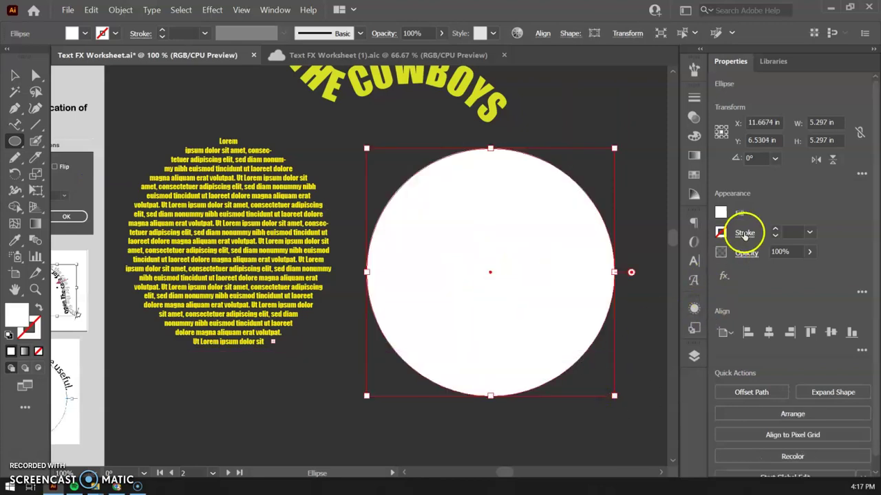
left_click(38, 306)
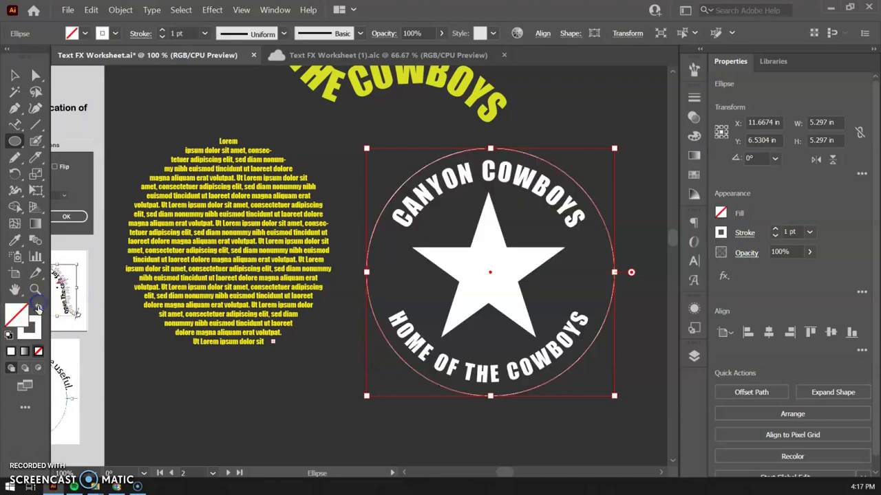
left_click(775, 229)
left_click(775, 228)
left_click(775, 228)
left_click(776, 228)
left_click(775, 228)
left_click(775, 229)
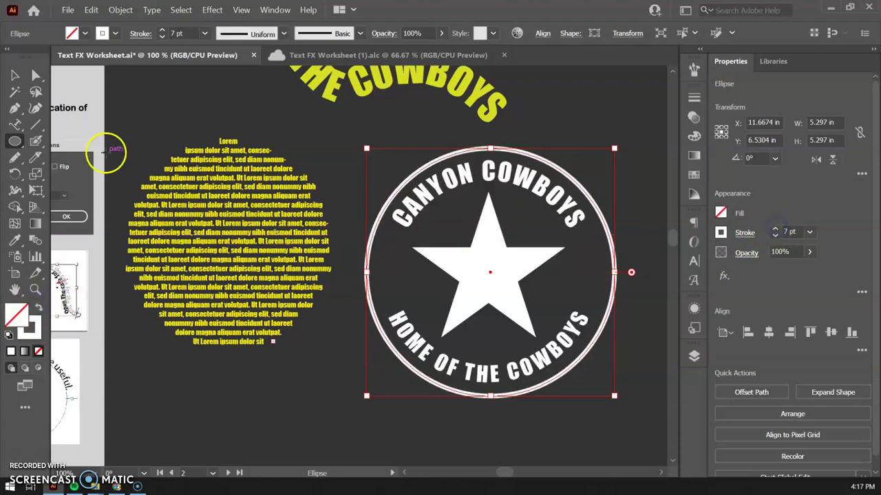
left_click(15, 75)
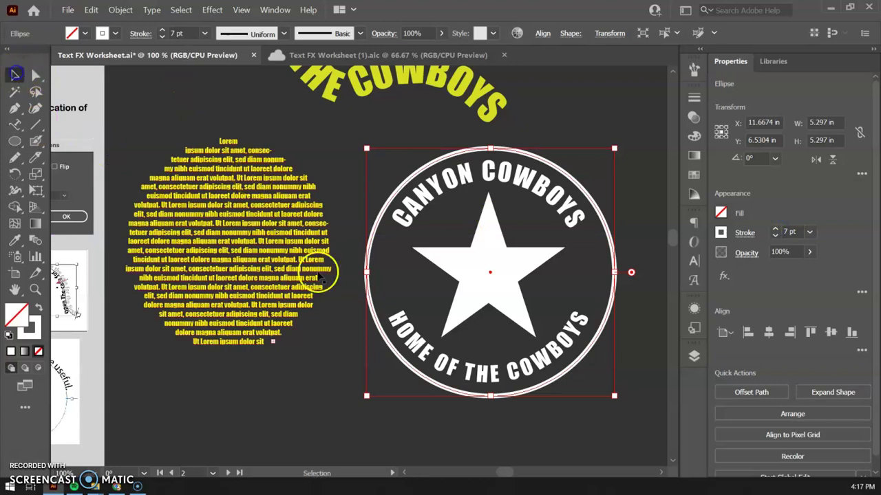
Turn the star's outline into a text path filled with Lorem ipsum placeholder text
left_click(399, 441)
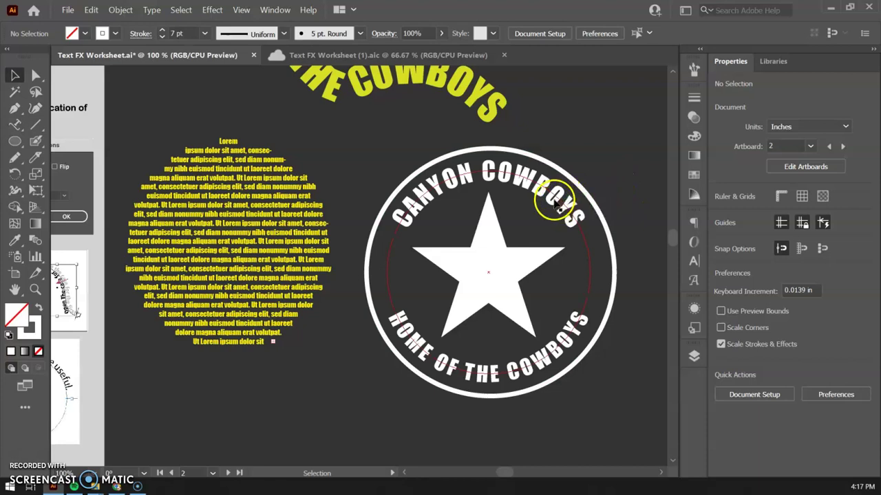
left_click(554, 204)
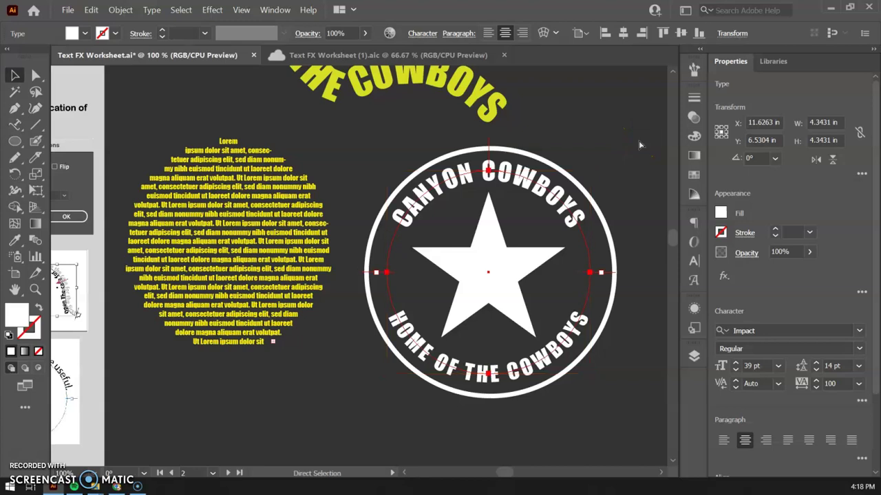
key("ctrl+minus")
left_click_drag(521, 199, 534, 184)
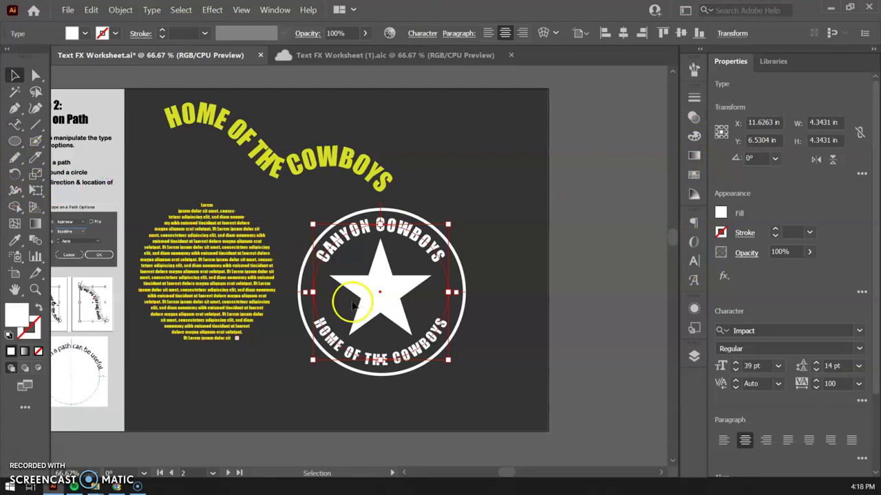
left_click(15, 125)
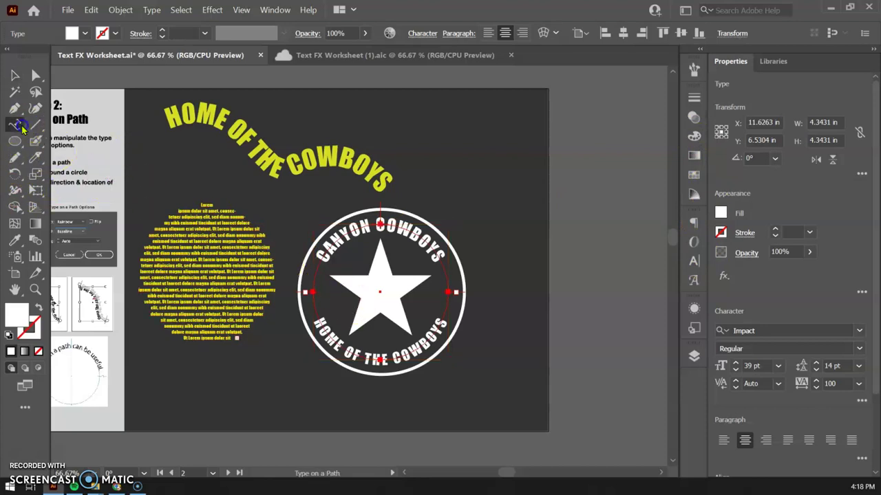
left_click(339, 274)
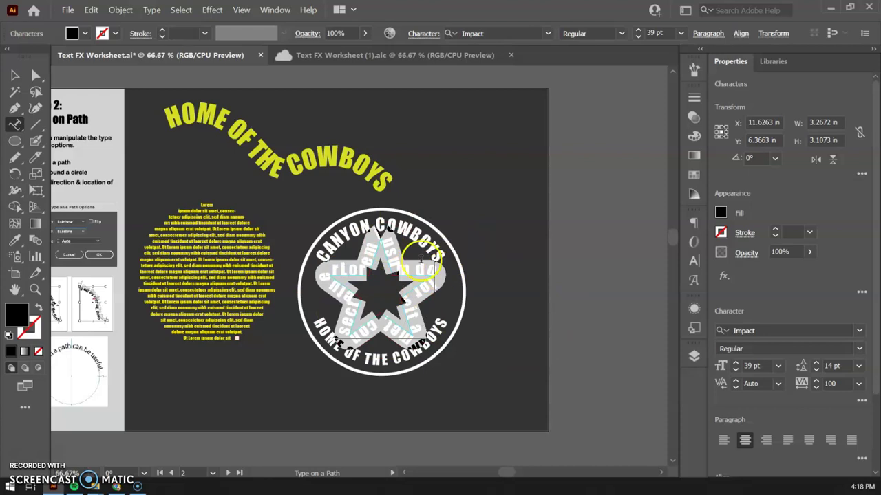